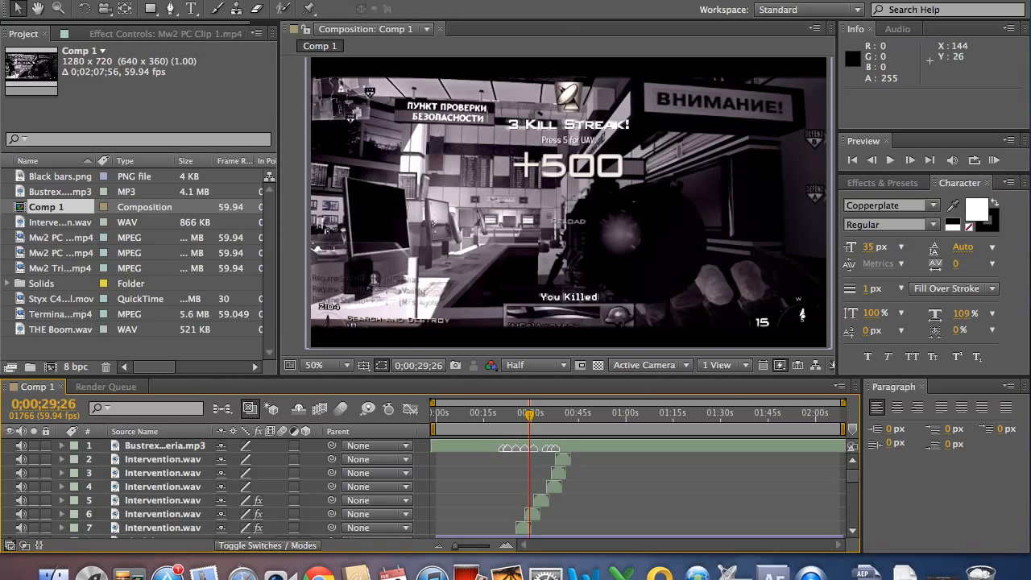
{"action": "left_click", "coordinate": [172, 461]}
{"action": "left_click", "coordinate": [168, 485]}
{"action": "left_click", "coordinate": [167, 472]}
{"action": "left_click", "coordinate": [165, 460]}
{"action": "left_click", "coordinate": [164, 472]}
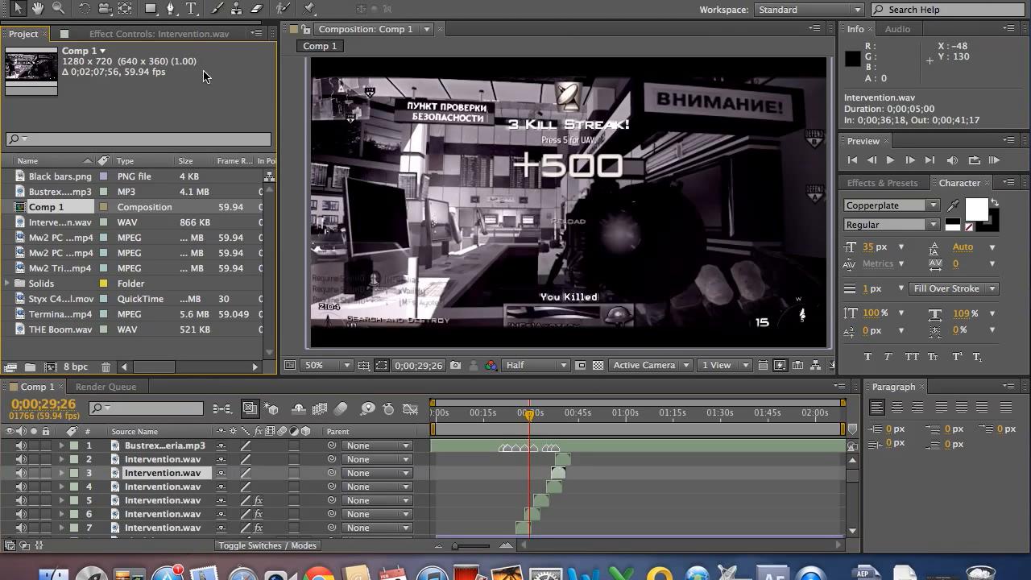
Step: Add Comp 1 to the render queue and set its render settings to Best quality and Full resolution
{"action": "left_click", "coordinate": [218, 2]}
{"action": "left_click", "coordinate": [232, 92]}
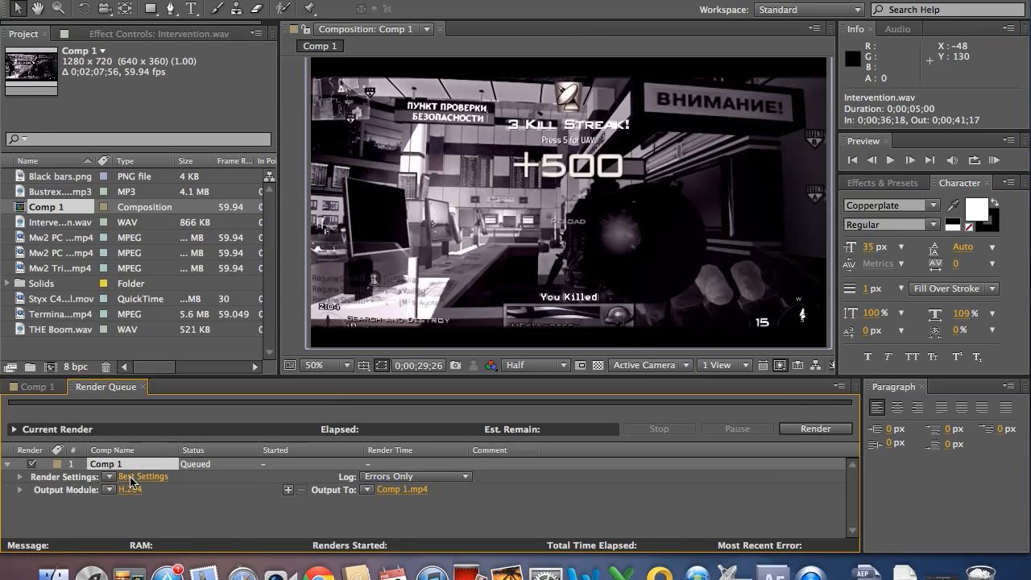
{"action": "left_click", "coordinate": [131, 480]}
{"action": "left_click", "coordinate": [384, 41]}
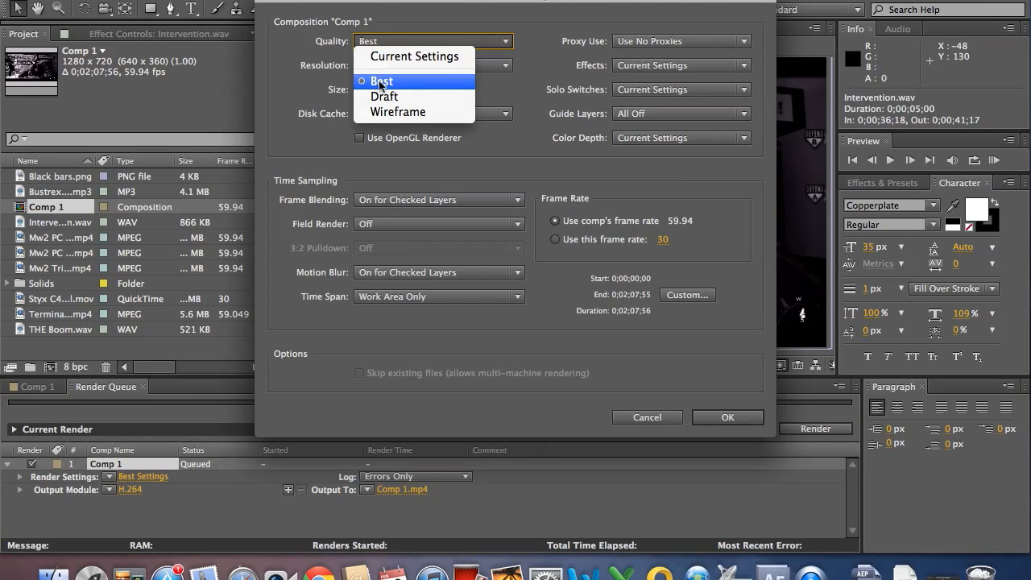
{"action": "left_click", "coordinate": [381, 80]}
{"action": "left_click", "coordinate": [383, 65]}
{"action": "left_click", "coordinate": [381, 106]}
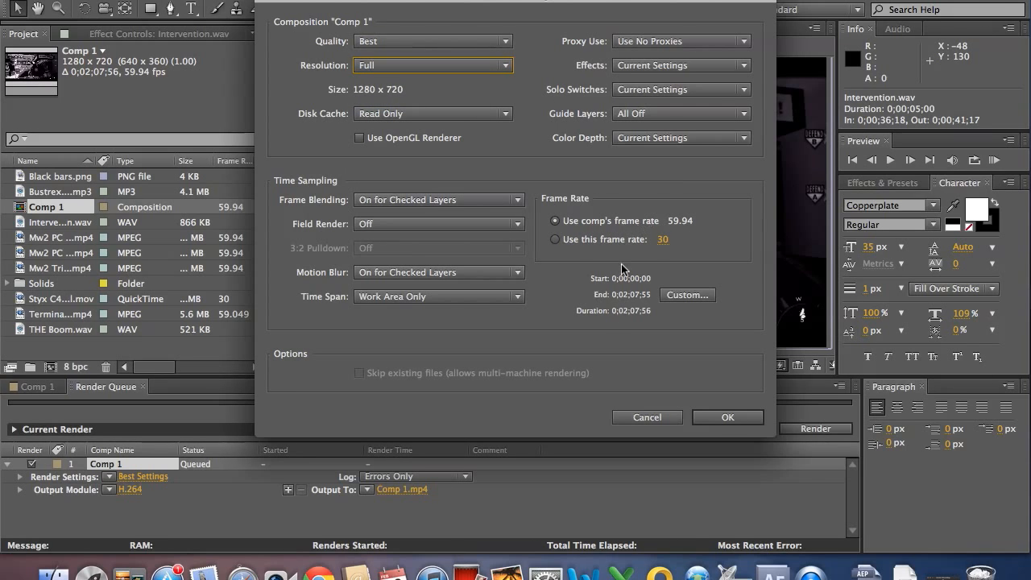
{"action": "left_click", "coordinate": [724, 418]}
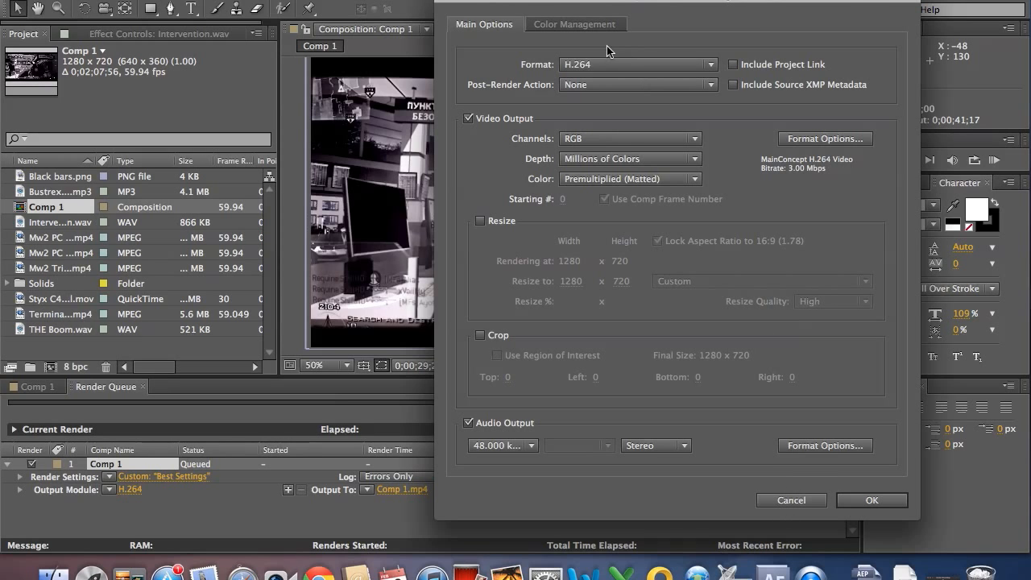
Step: Set the output module's format to H.264 and include the project link
{"action": "left_click", "coordinate": [592, 65]}
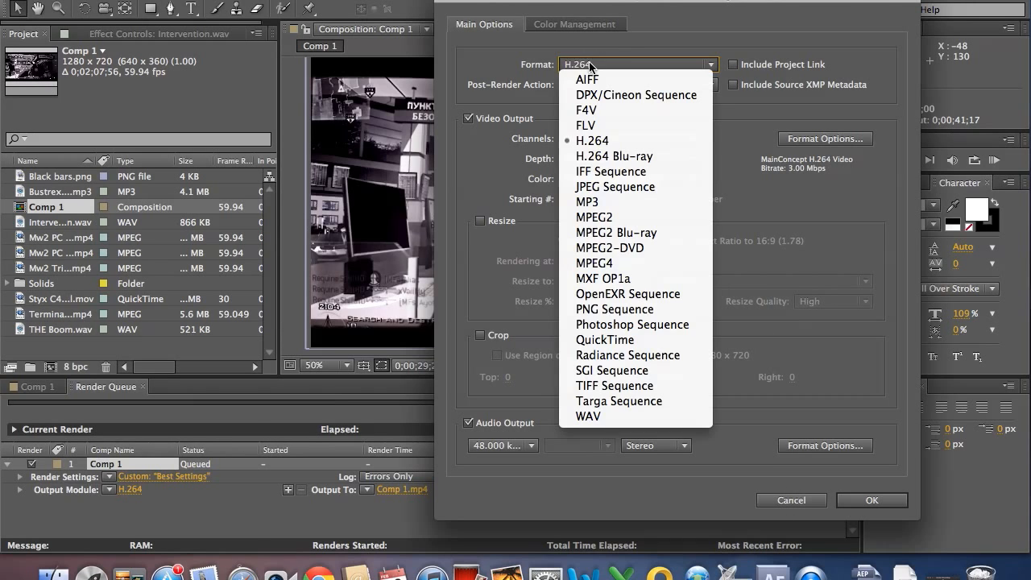
{"action": "left_click", "coordinate": [585, 143]}
{"action": "left_click", "coordinate": [733, 65]}
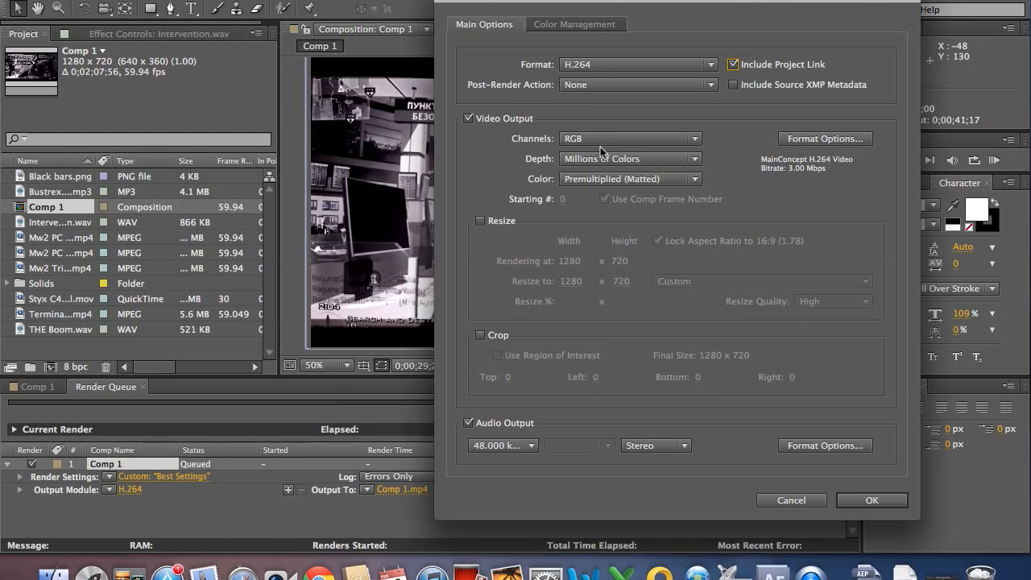
Step: In the H.264 video format options, set the profile to High and the level to 5.1
{"action": "left_click", "coordinate": [808, 140]}
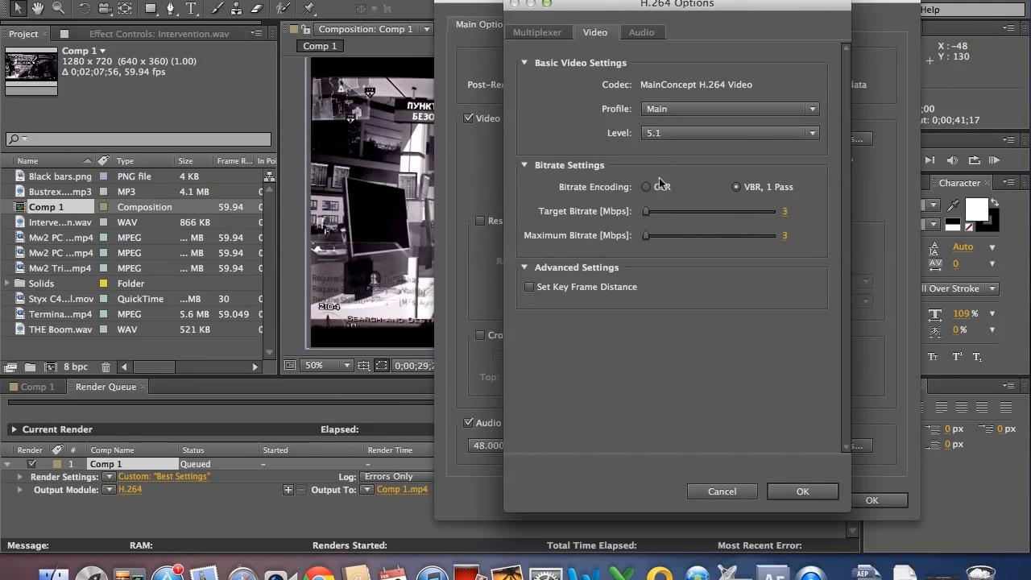
{"action": "left_click", "coordinate": [660, 109]}
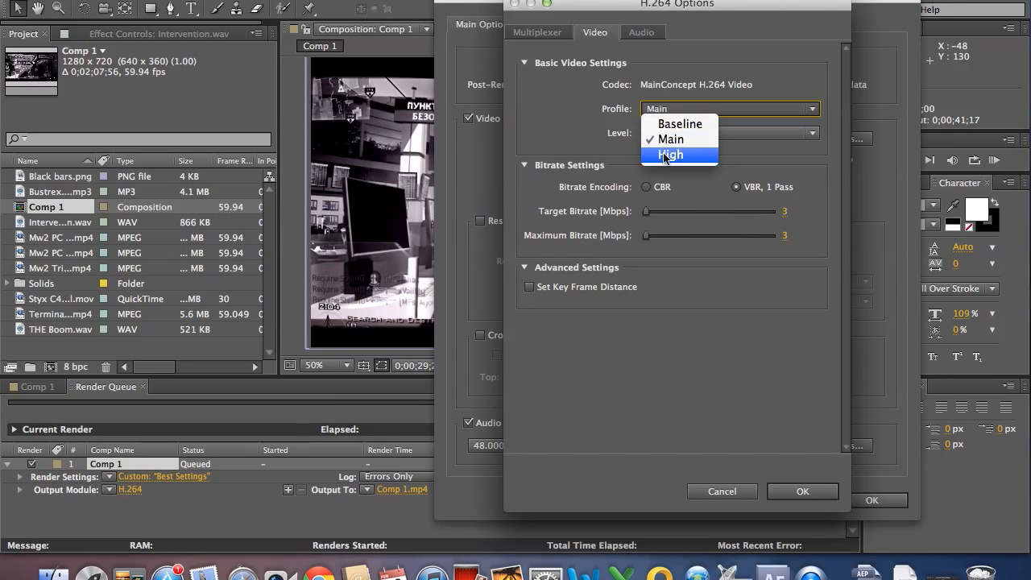
{"action": "left_click", "coordinate": [666, 155]}
{"action": "left_click", "coordinate": [668, 133]}
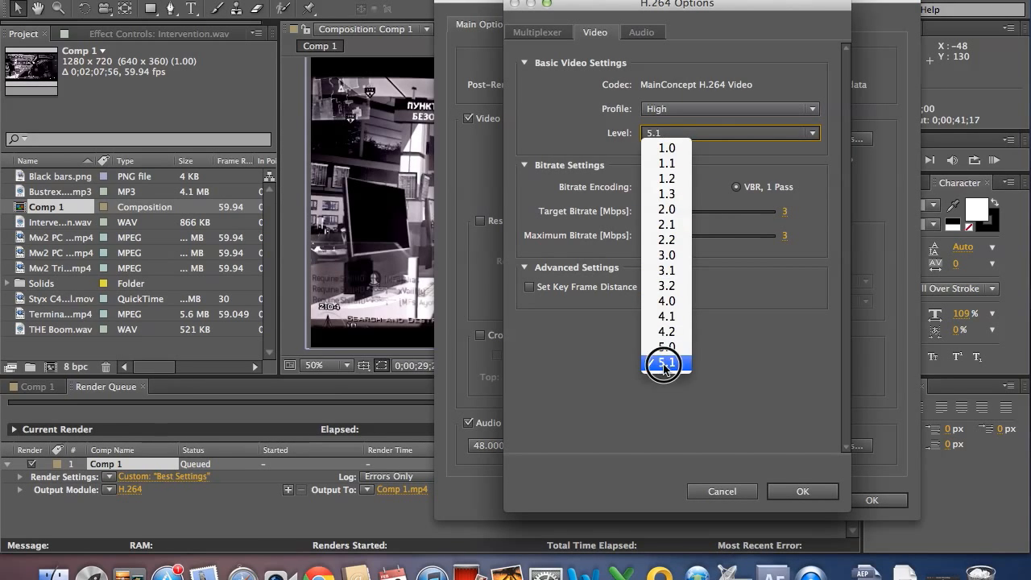
{"action": "left_click", "coordinate": [666, 364]}
Step: Use CBR bitrate encoding at 268 Mbps, check the audio and multiplexer options, and accept the output module settings
{"action": "left_click", "coordinate": [647, 187]}
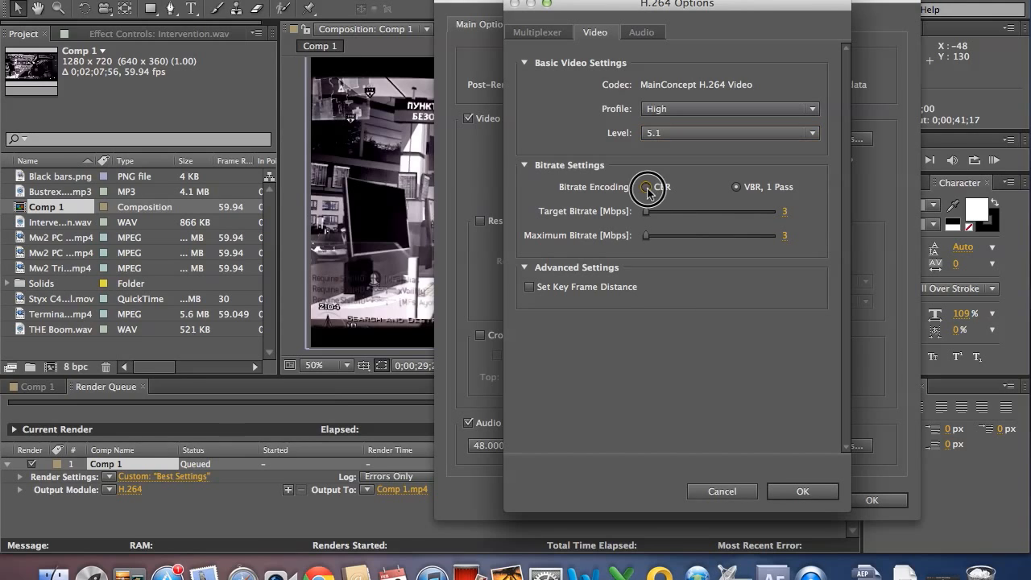
{"action": "left_click", "coordinate": [786, 214]}
{"action": "type", "text": "268"}
{"action": "left_click", "coordinate": [754, 237]}
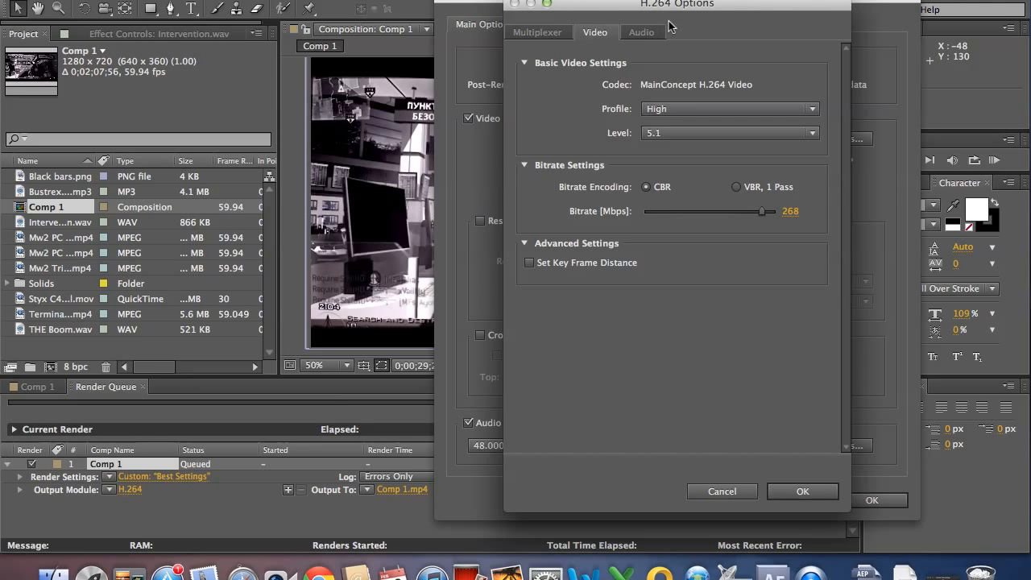
{"action": "left_click", "coordinate": [641, 32]}
{"action": "left_click", "coordinate": [523, 34]}
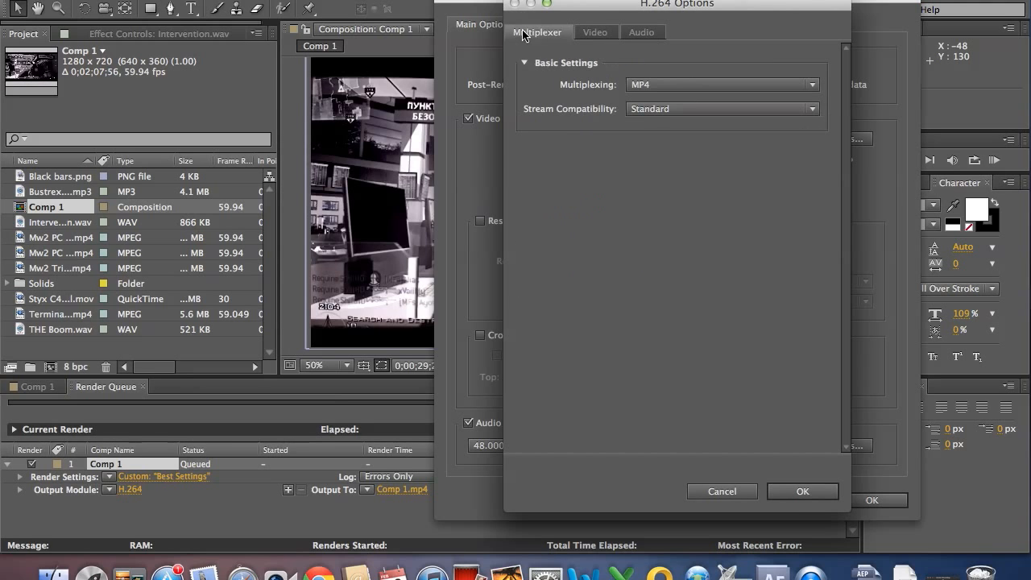
{"action": "left_click", "coordinate": [796, 491]}
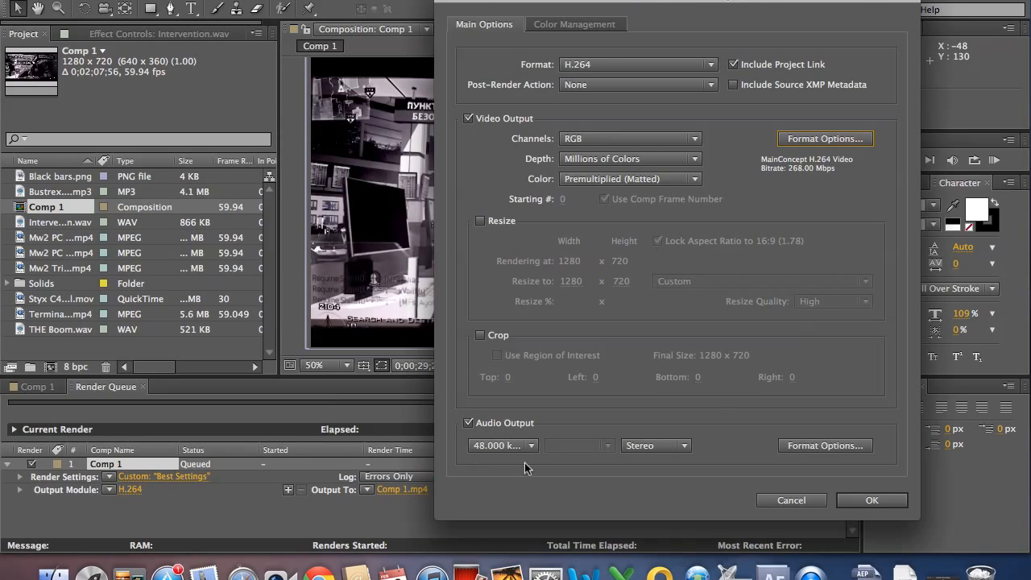
{"action": "left_click", "coordinate": [855, 500]}
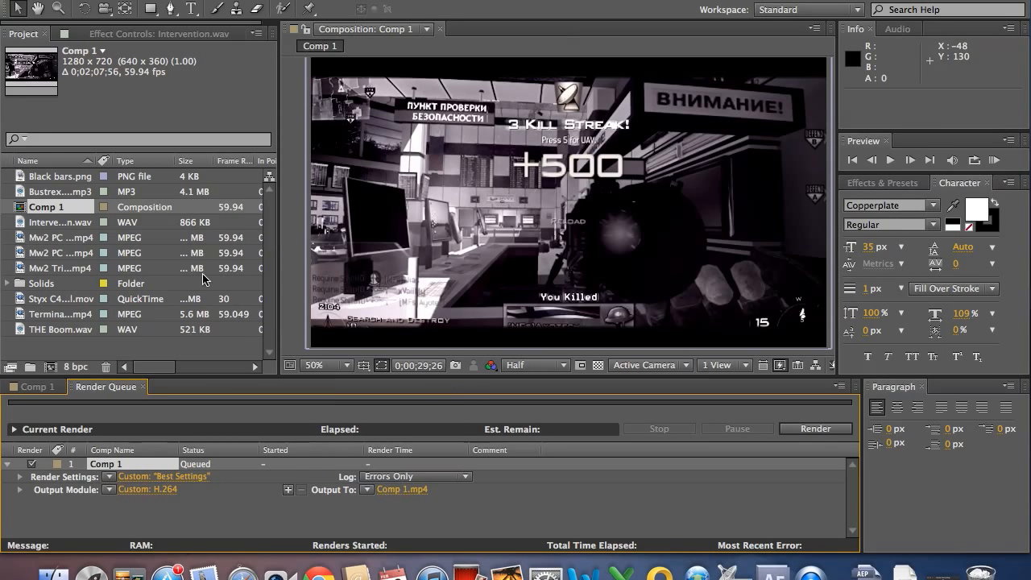
Step: Examine the layer stack of Comp 1 and the effects applied to Adjustment Layer 1
{"action": "left_click", "coordinate": [37, 387]}
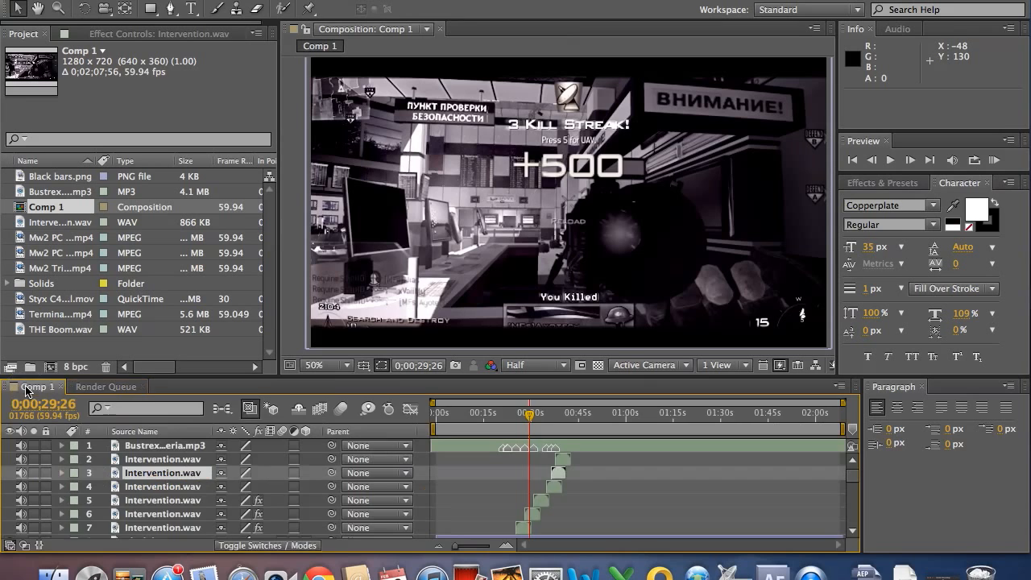
{"action": "left_click", "coordinate": [153, 455]}
{"action": "left_click", "coordinate": [152, 449]}
{"action": "scroll", "coordinate": [162, 460], "scroll_direction": "down", "scroll_amount": 5}
{"action": "scroll", "coordinate": [168, 467], "scroll_direction": "up", "scroll_amount": 5}
{"action": "scroll", "coordinate": [173, 467], "scroll_direction": "down", "scroll_amount": 6}
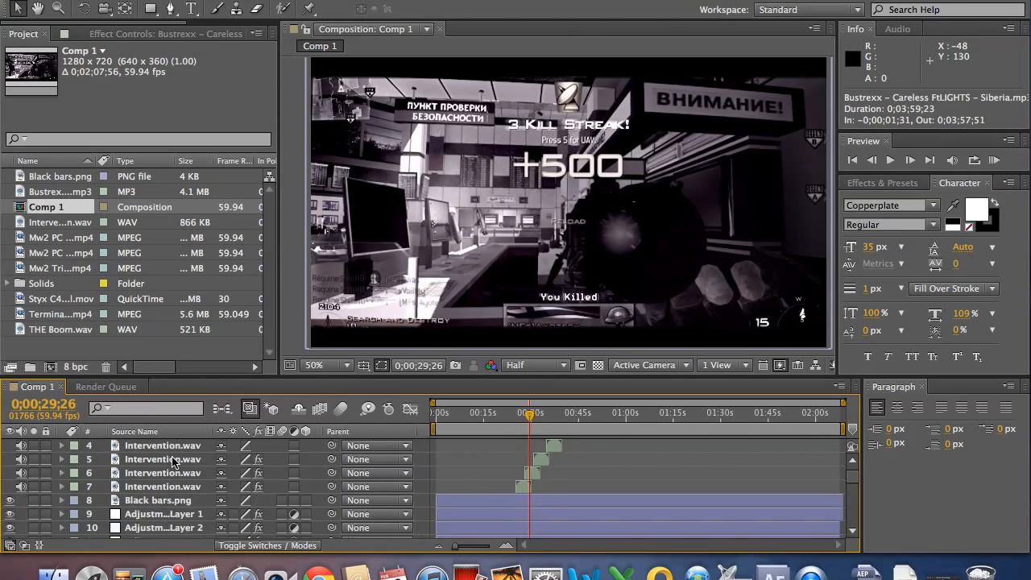
{"action": "left_click", "coordinate": [158, 475]}
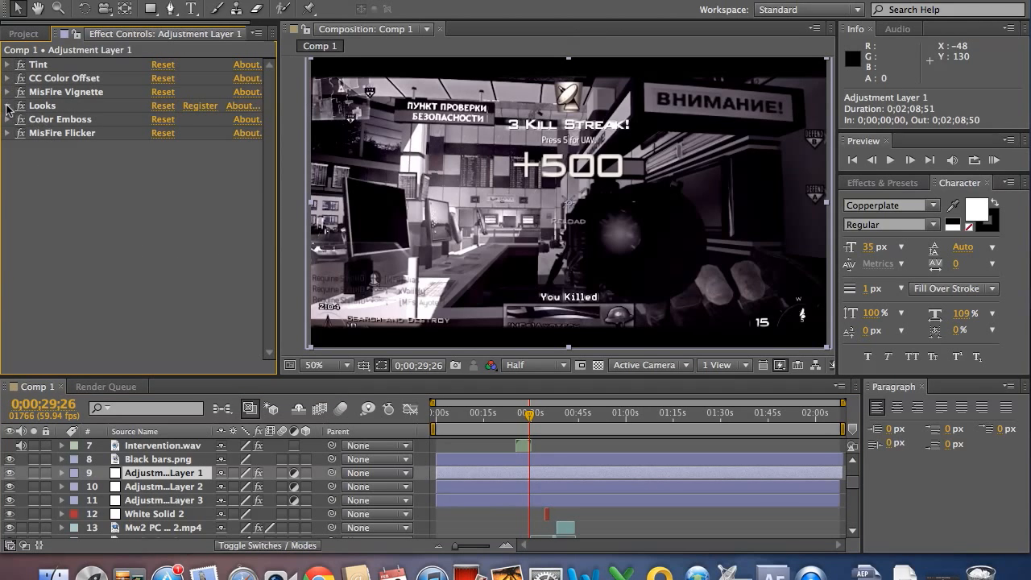
{"action": "left_click", "coordinate": [7, 106]}
{"action": "left_click", "coordinate": [7, 106]}
{"action": "left_click", "coordinate": [24, 34]}
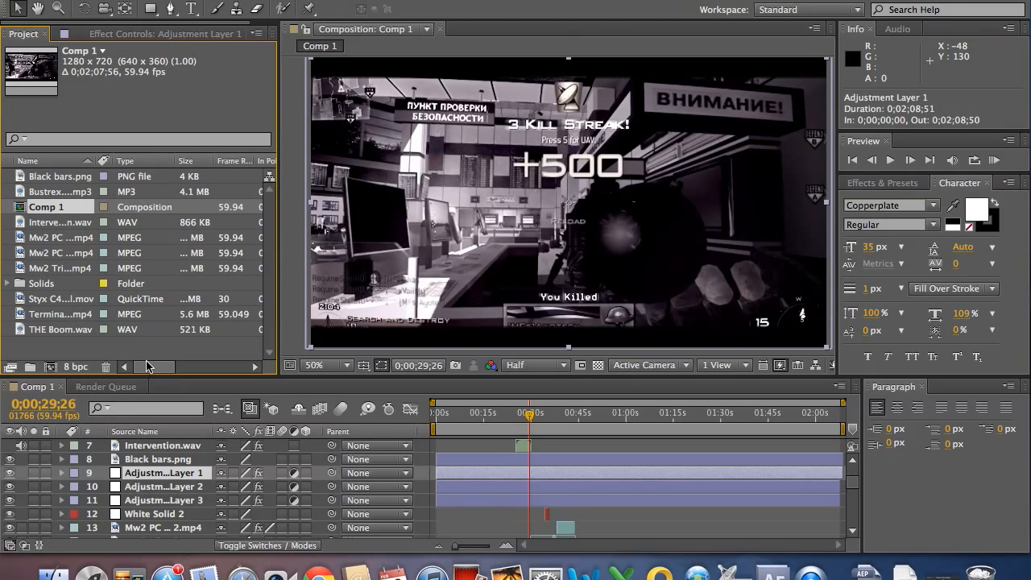
Step: Set the queued Comp 1 render to output to the Desktop as an H.264 file named tutorial
{"action": "left_click", "coordinate": [110, 390]}
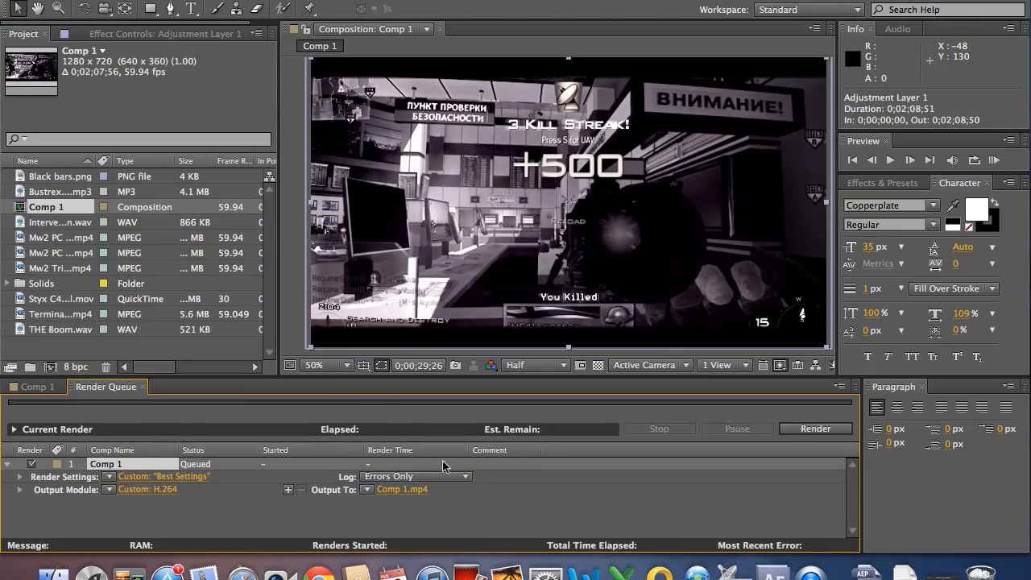
{"action": "left_click", "coordinate": [402, 489]}
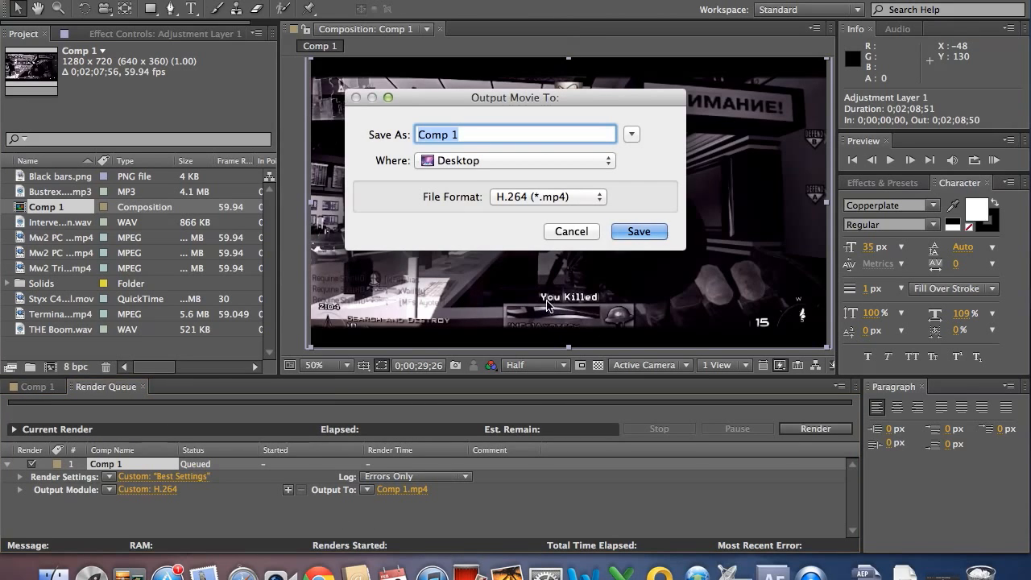
{"action": "type", "text": "tutorial"}
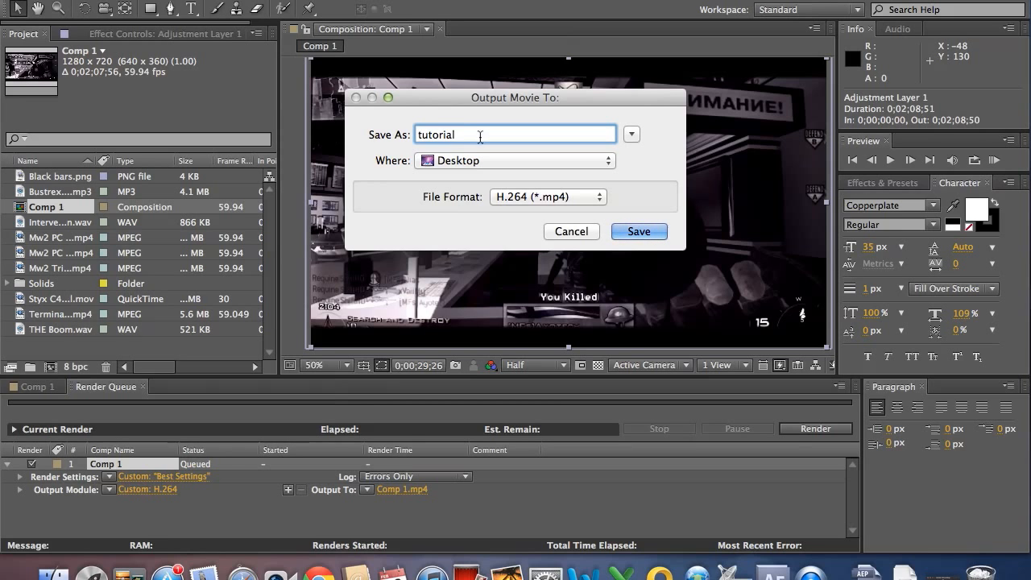
{"action": "key", "text": "Return"}
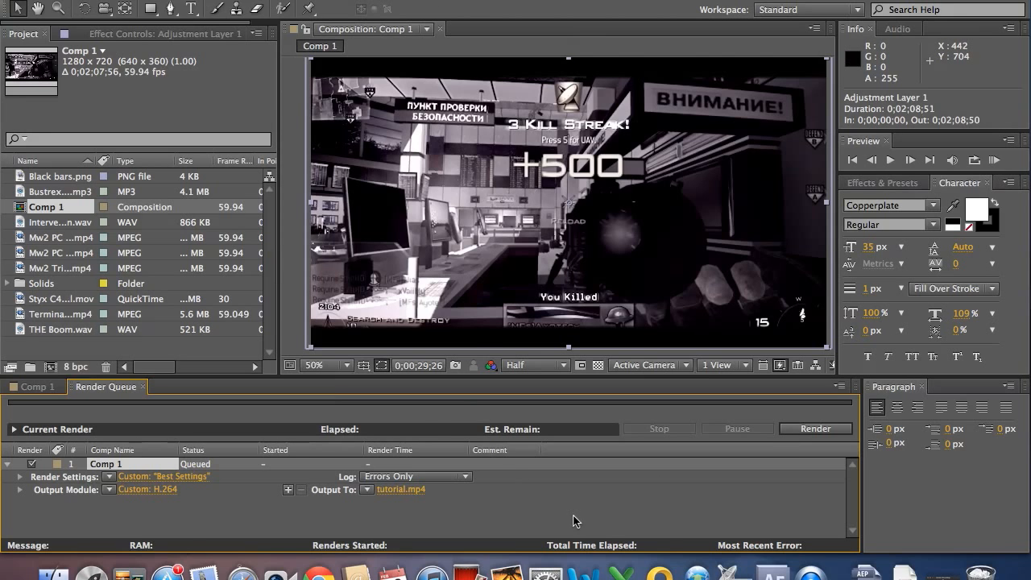
Step: Delete the queued Comp 1 item from the render queue
{"action": "left_click", "coordinate": [296, 318]}
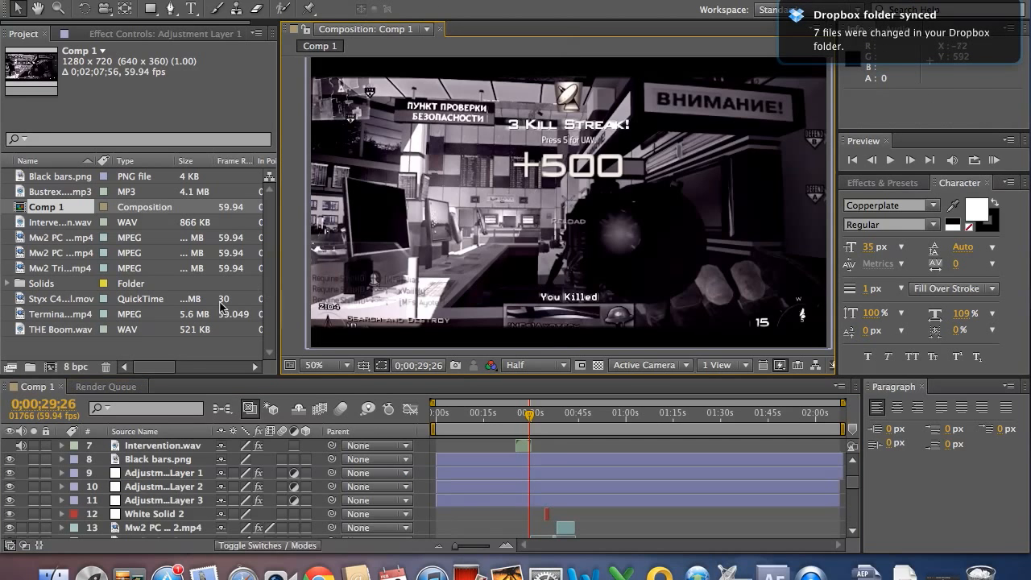
{"action": "left_click", "coordinate": [100, 386]}
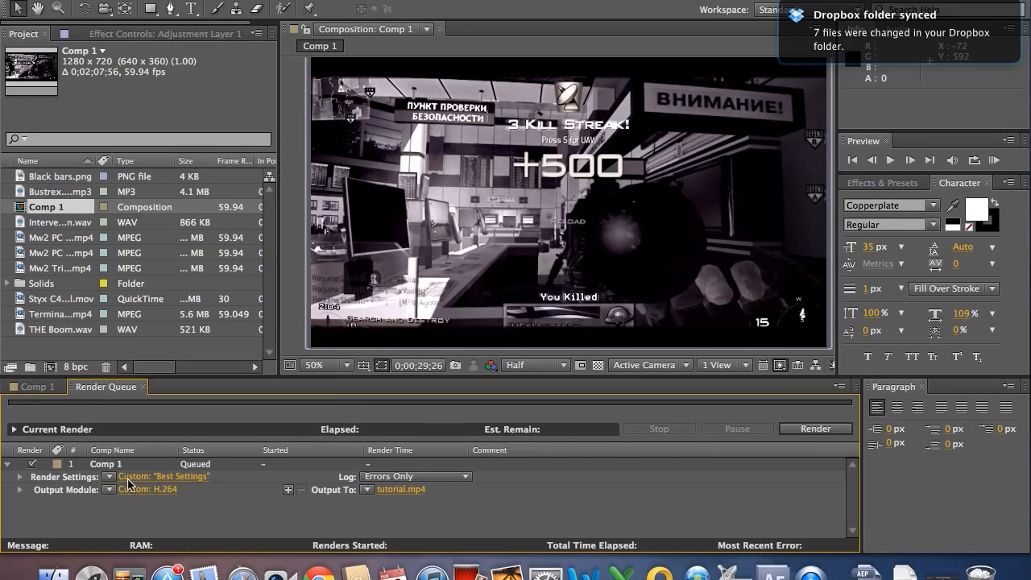
{"action": "left_click", "coordinate": [100, 464]}
{"action": "key", "text": "Delete"}
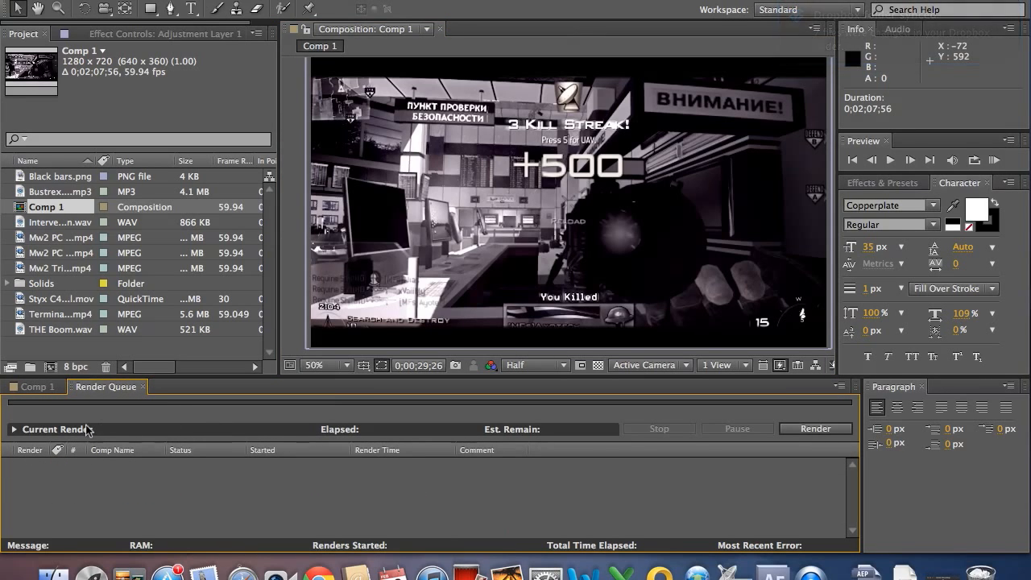
Step: Add Comp 1 to the render queue again and accept render settings of Best quality and Full resolution
{"action": "left_click", "coordinate": [37, 387]}
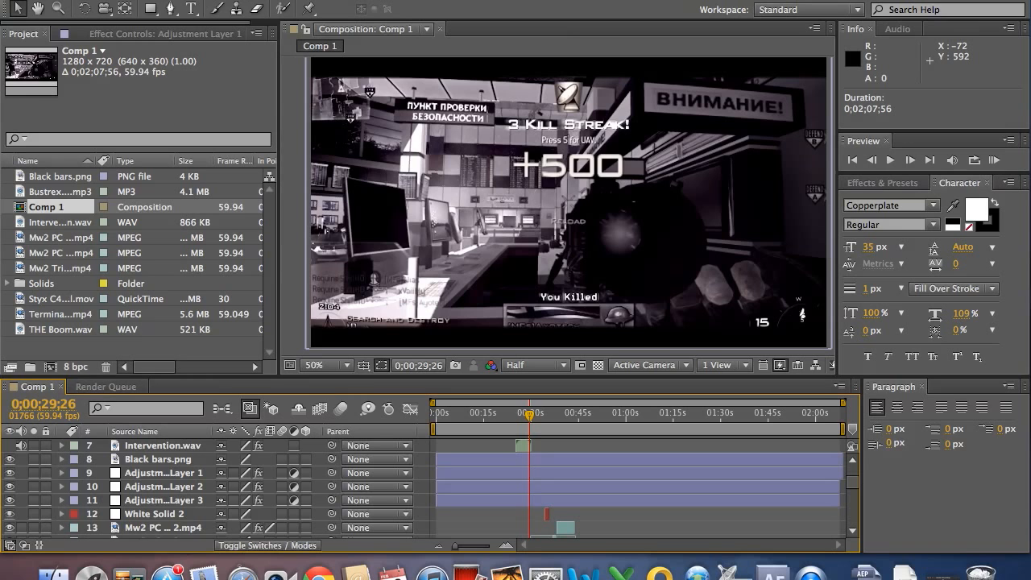
{"action": "left_click", "coordinate": [222, 1]}
{"action": "left_click", "coordinate": [226, 91]}
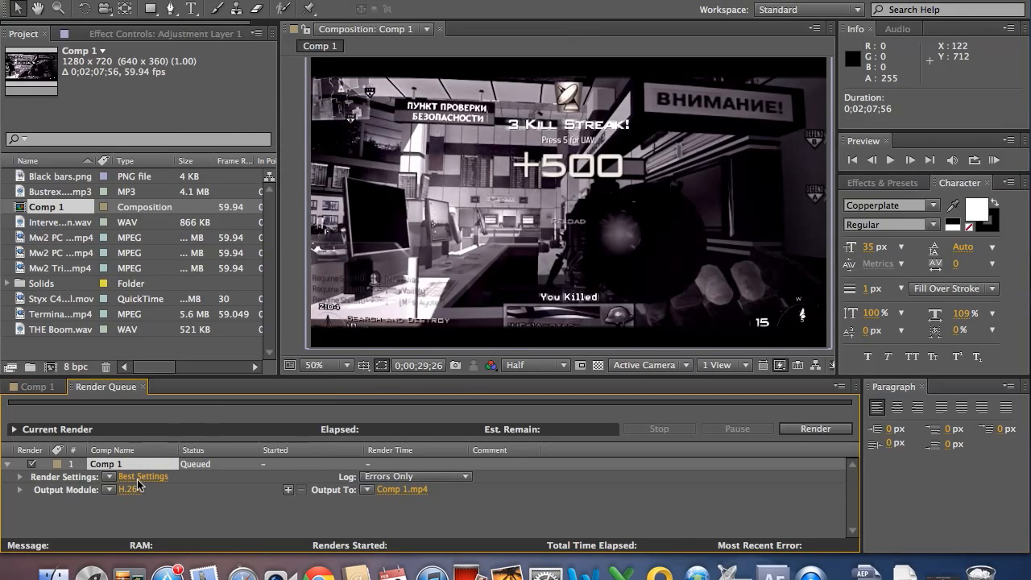
{"action": "left_click", "coordinate": [139, 478]}
{"action": "left_click", "coordinate": [727, 417]}
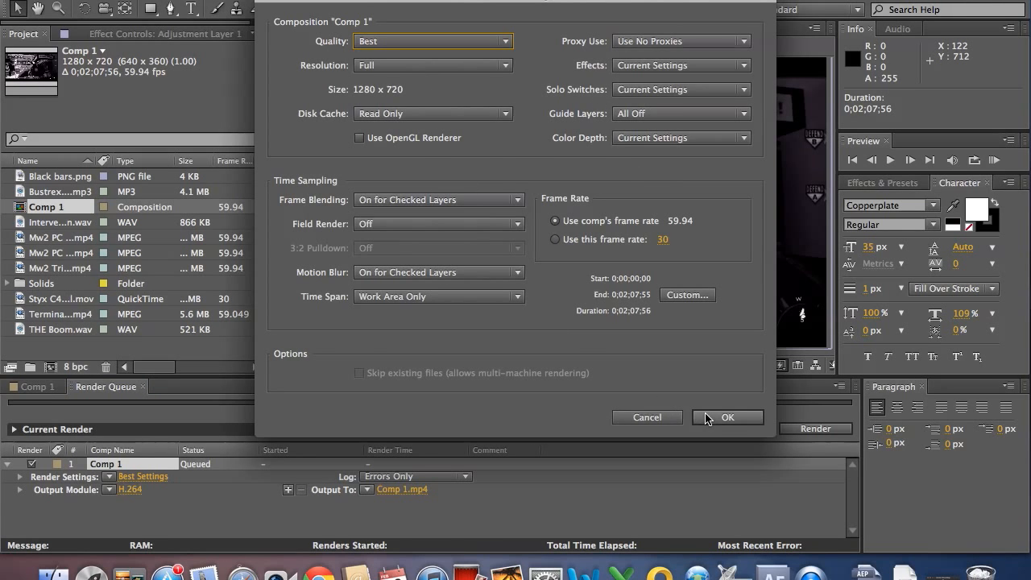
Step: In the output module's H.264 video format options, use CBR bitrate encoding at 240 Mbps
{"action": "left_click", "coordinate": [129, 489]}
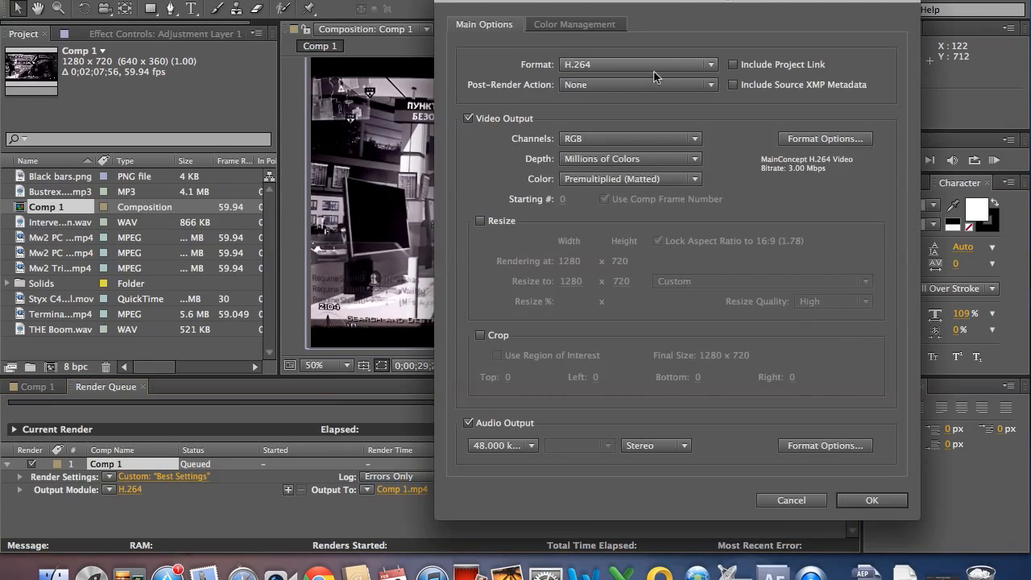
{"action": "left_click", "coordinate": [808, 144]}
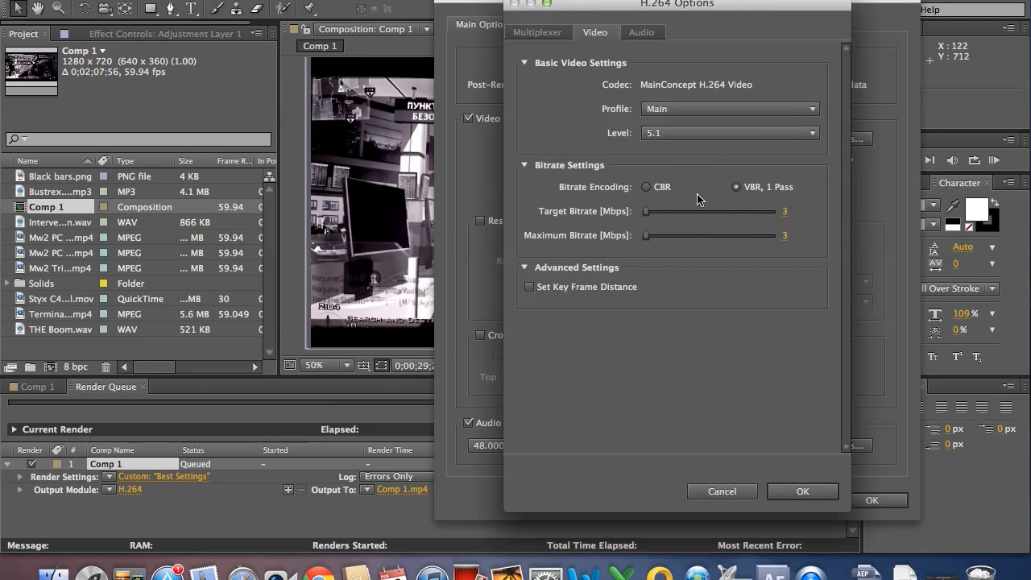
{"action": "left_click", "coordinate": [646, 187]}
{"action": "left_click_drag", "start_coordinate": [666, 216], "coordinate": [800, 222]}
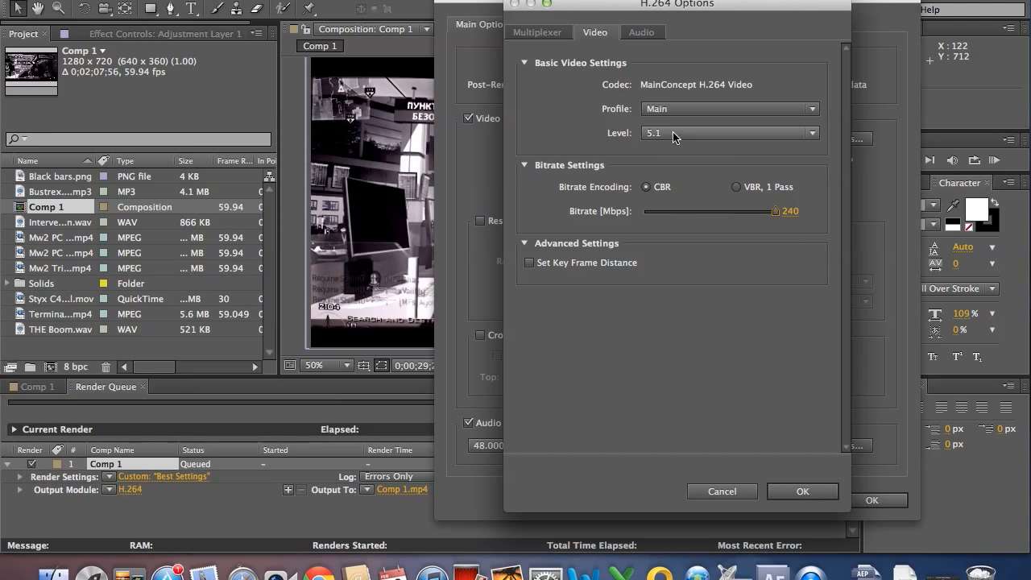
Step: Set the H.264 profile to High and keep the level at 5.1
{"action": "left_click", "coordinate": [669, 108]}
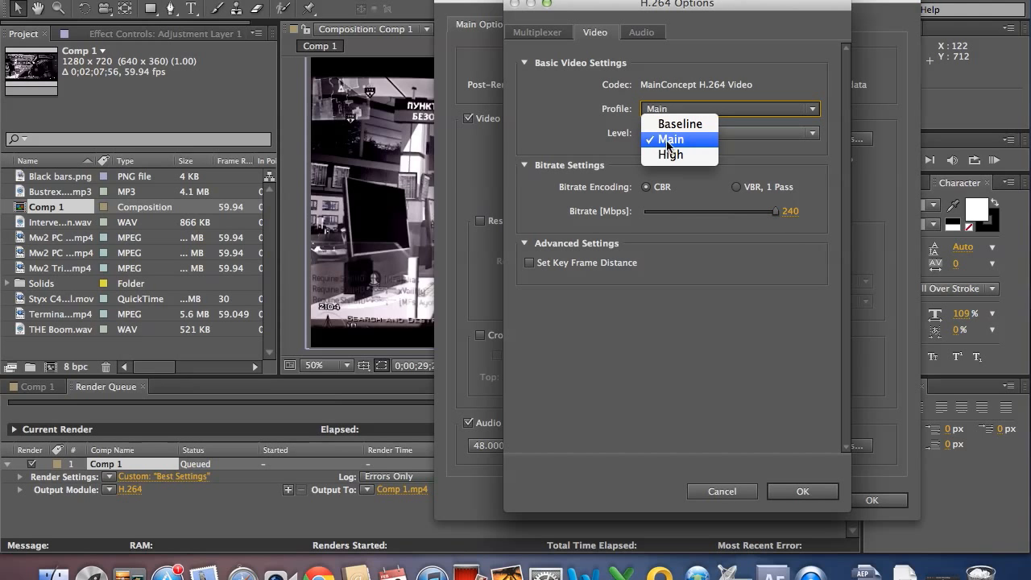
{"action": "left_click", "coordinate": [665, 156]}
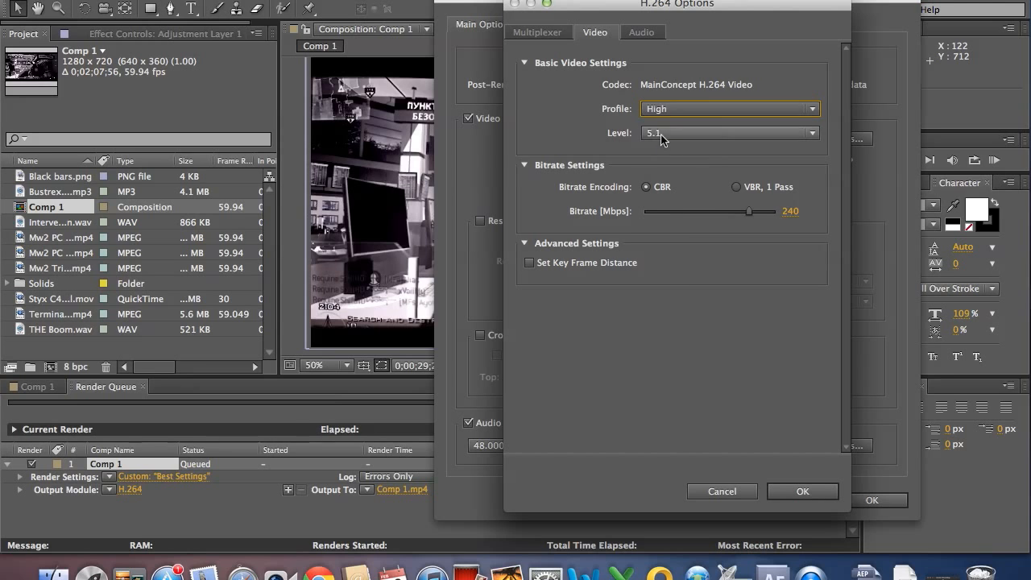
{"action": "left_click", "coordinate": [661, 135]}
{"action": "left_click", "coordinate": [654, 362]}
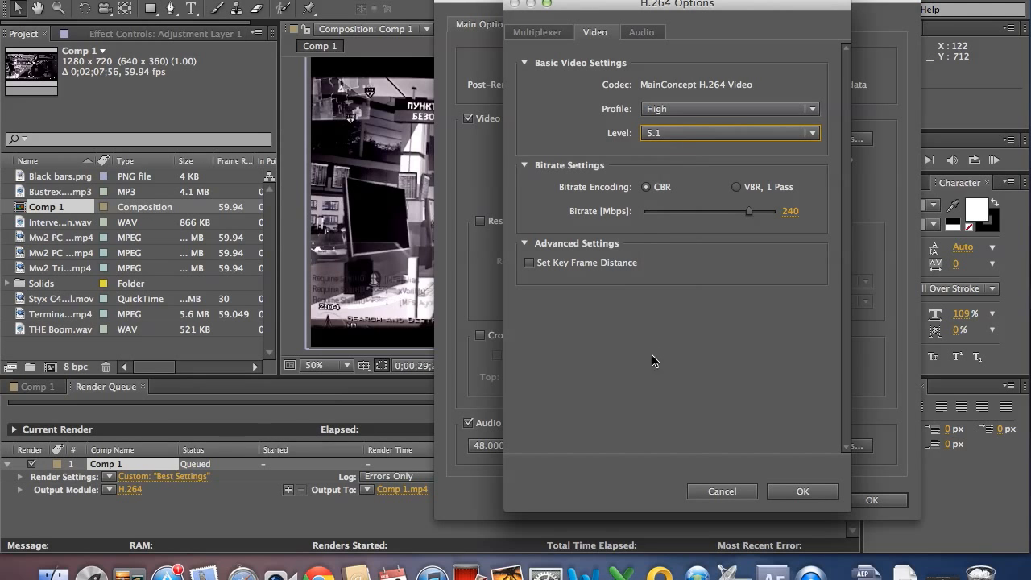
Step: Accept the H.264 format options and the output module settings for Comp 1
{"action": "left_click", "coordinate": [803, 491]}
{"action": "left_click", "coordinate": [850, 138]}
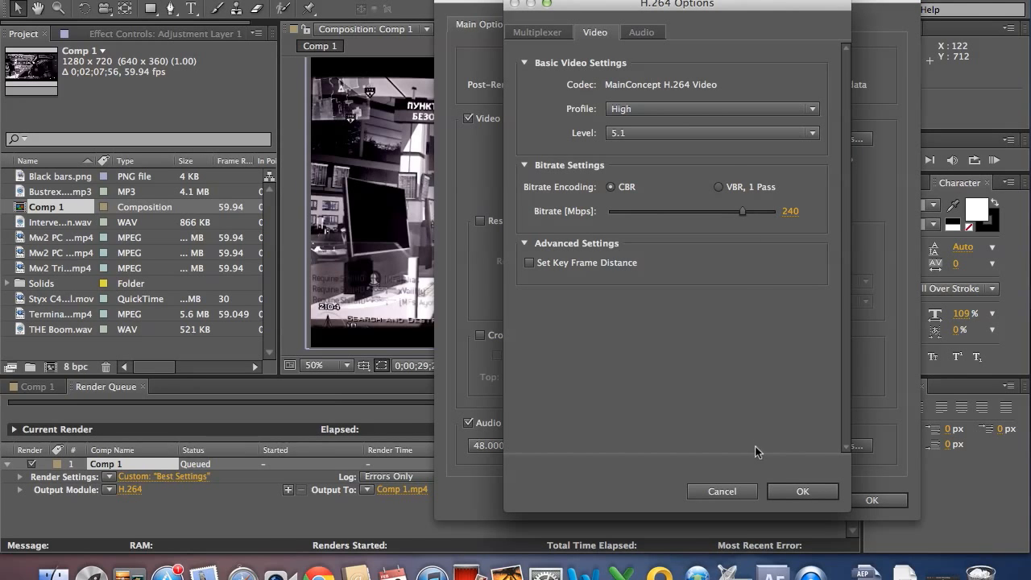
{"action": "left_click", "coordinate": [802, 493]}
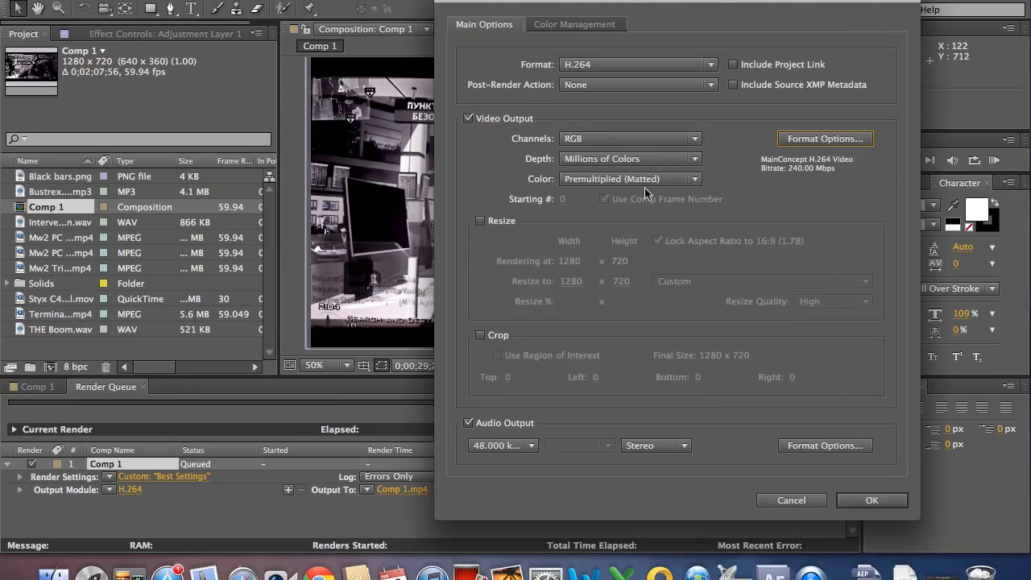
{"action": "left_click", "coordinate": [860, 500]}
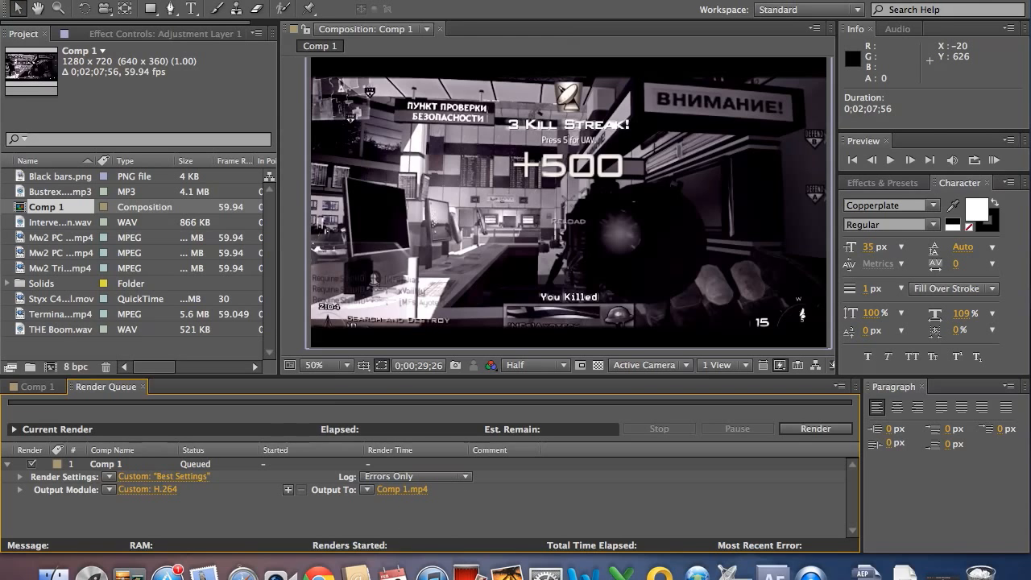
Step: Replace the queued Comp 1 item with a fresh one, accepting render settings of Best quality and Full resolution
{"action": "left_click", "coordinate": [111, 464]}
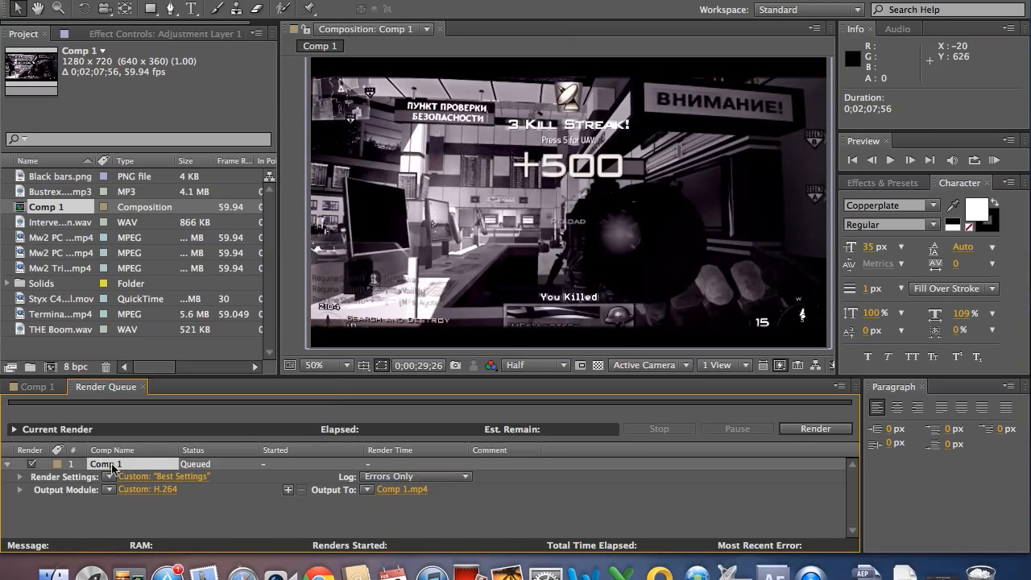
{"action": "key", "text": "Delete"}
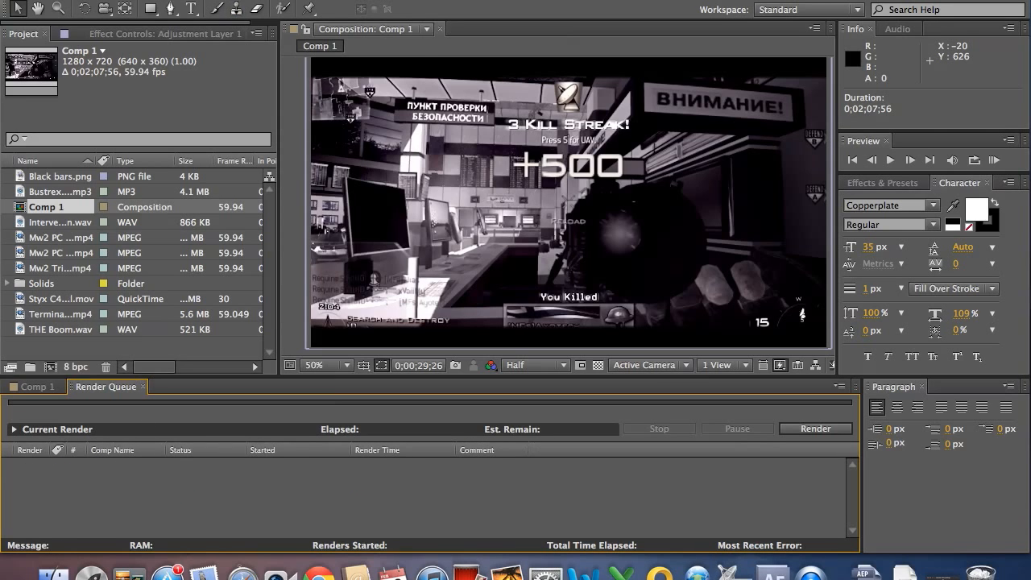
{"action": "left_click", "coordinate": [232, 1]}
{"action": "left_click", "coordinate": [236, 93]}
{"action": "left_click", "coordinate": [137, 477]}
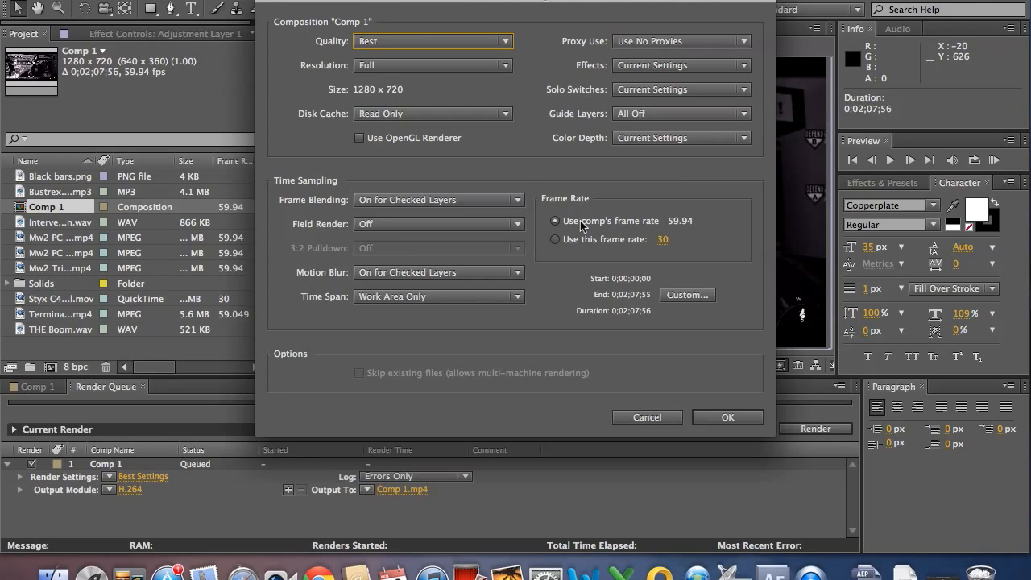
{"action": "left_click", "coordinate": [725, 417]}
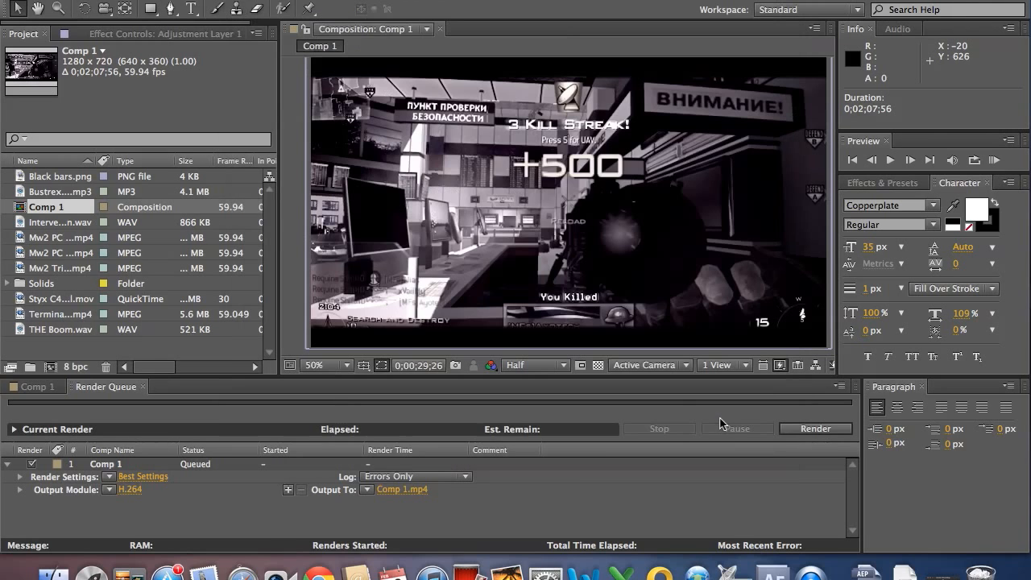
Step: Set the output module format of the queued Comp 1 item to QuickTime
{"action": "left_click", "coordinate": [137, 488]}
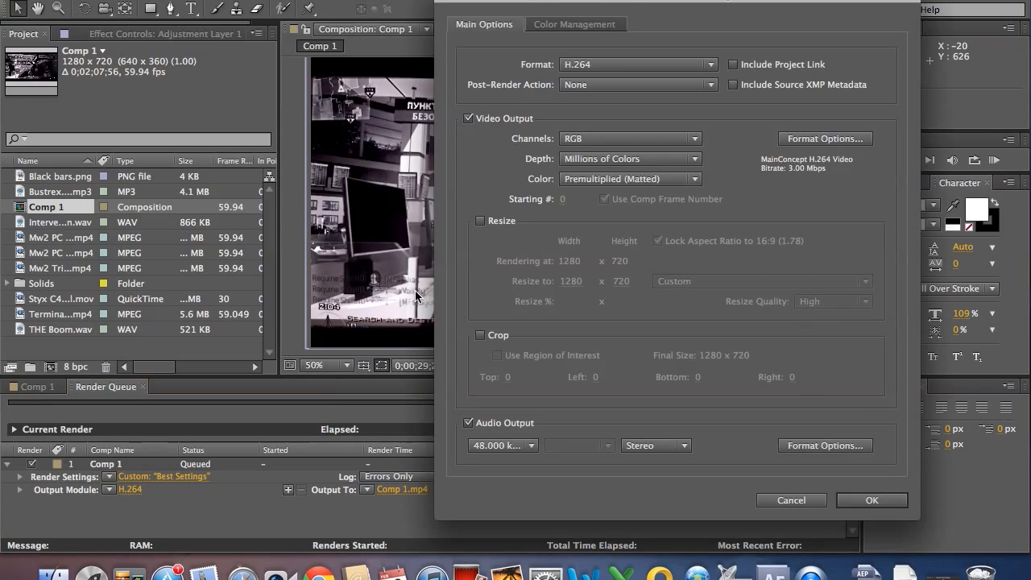
{"action": "left_click", "coordinate": [641, 70]}
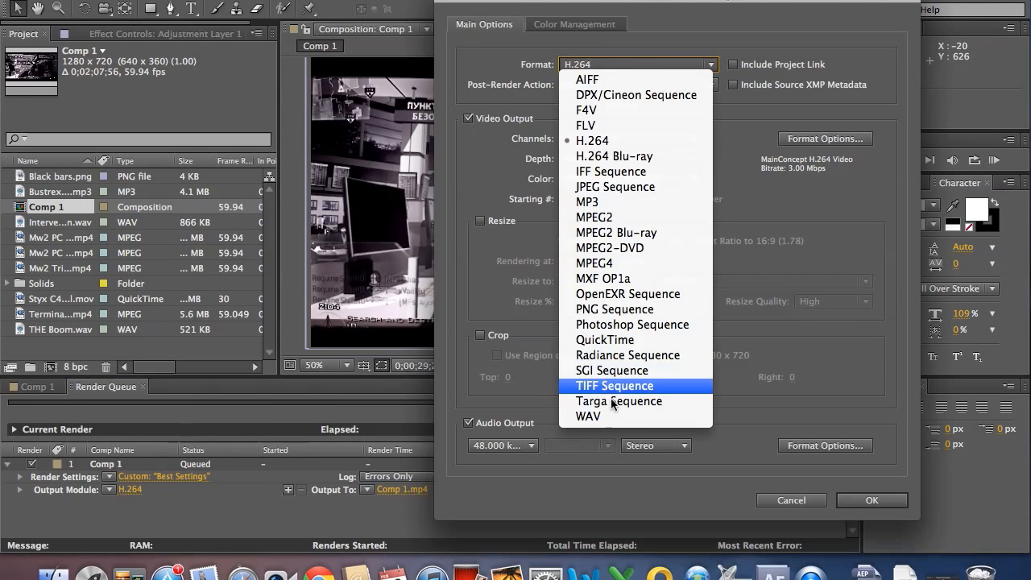
{"action": "left_click", "coordinate": [604, 339]}
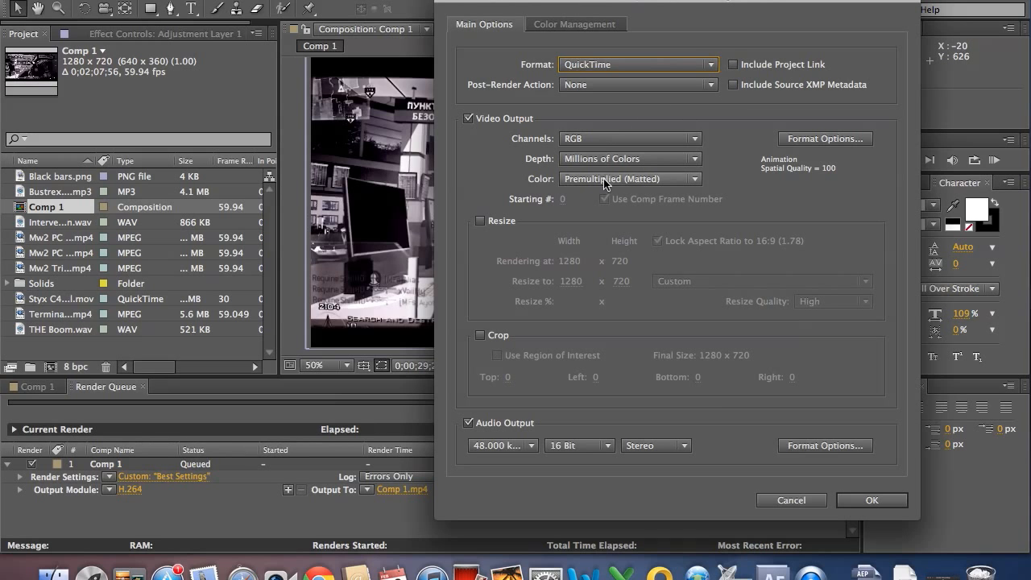
Step: Keep the Animation codec at quality 100 in the QuickTime format options and accept the output module settings
{"action": "left_click", "coordinate": [814, 139]}
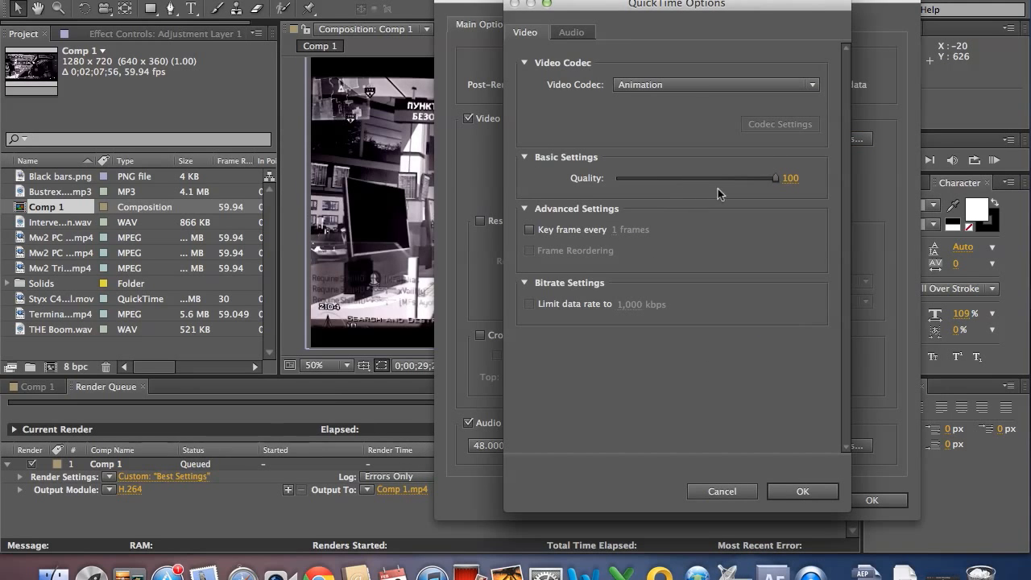
{"action": "mouse_move", "coordinate": [777, 179]}
{"action": "left_mouse_down"}
{"action": "mouse_move", "coordinate": [758, 183]}
{"action": "mouse_move", "coordinate": [789, 180]}
{"action": "left_mouse_up"}
{"action": "left_click", "coordinate": [667, 90]}
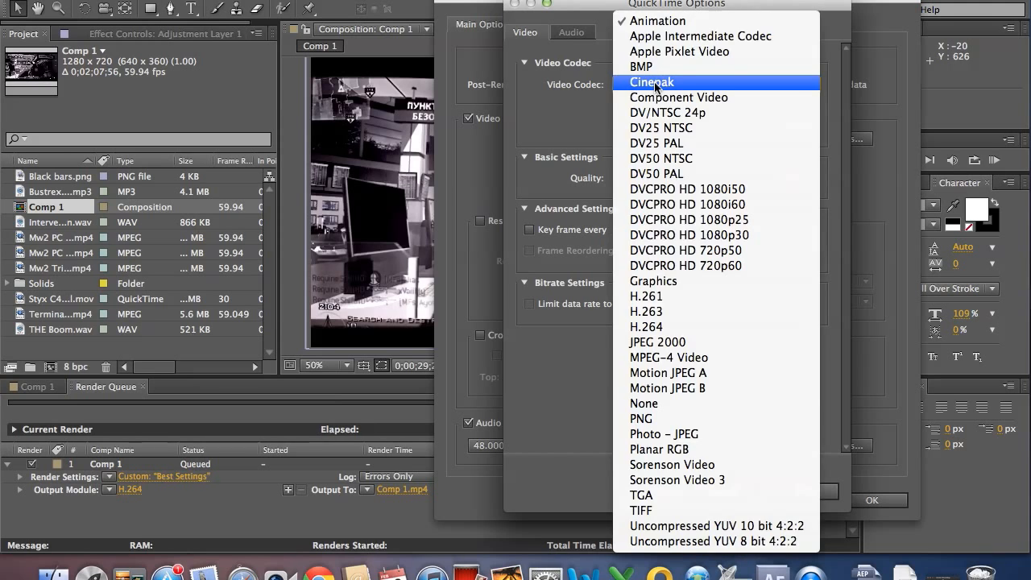
{"action": "left_click", "coordinate": [567, 113]}
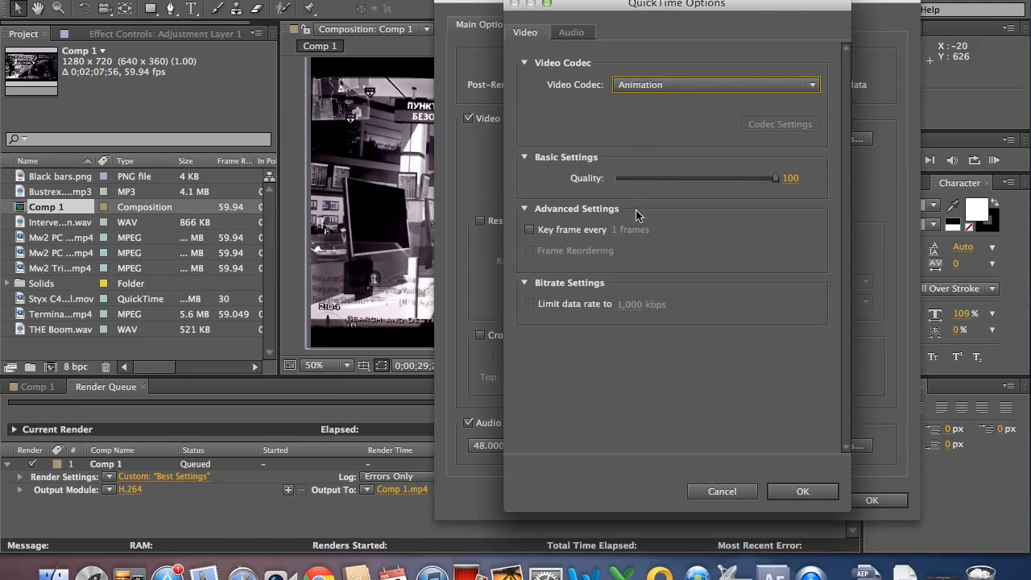
{"action": "left_click", "coordinate": [571, 33]}
{"action": "left_click", "coordinate": [528, 31]}
{"action": "left_click", "coordinate": [789, 492]}
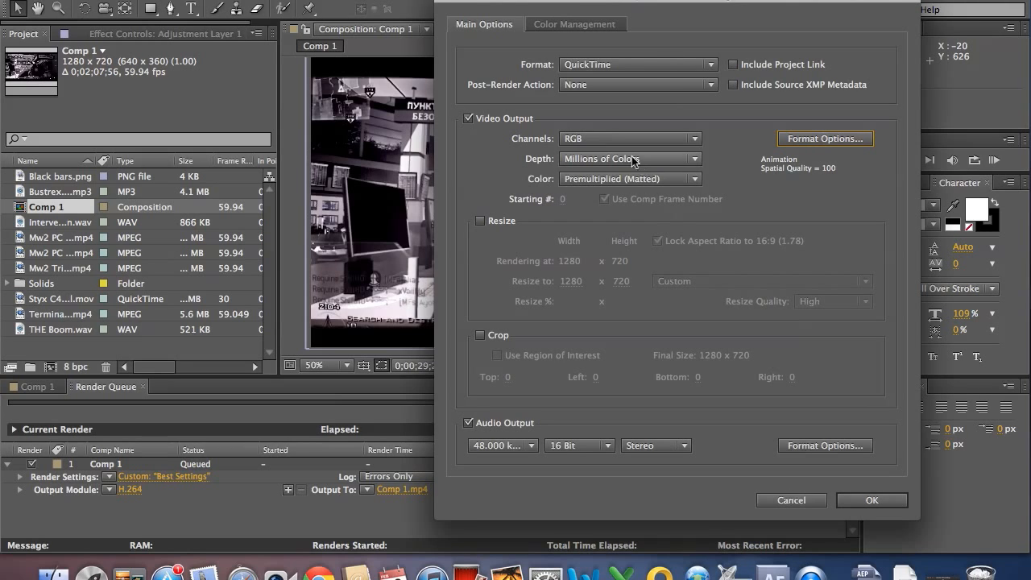
{"action": "left_click", "coordinate": [846, 499]}
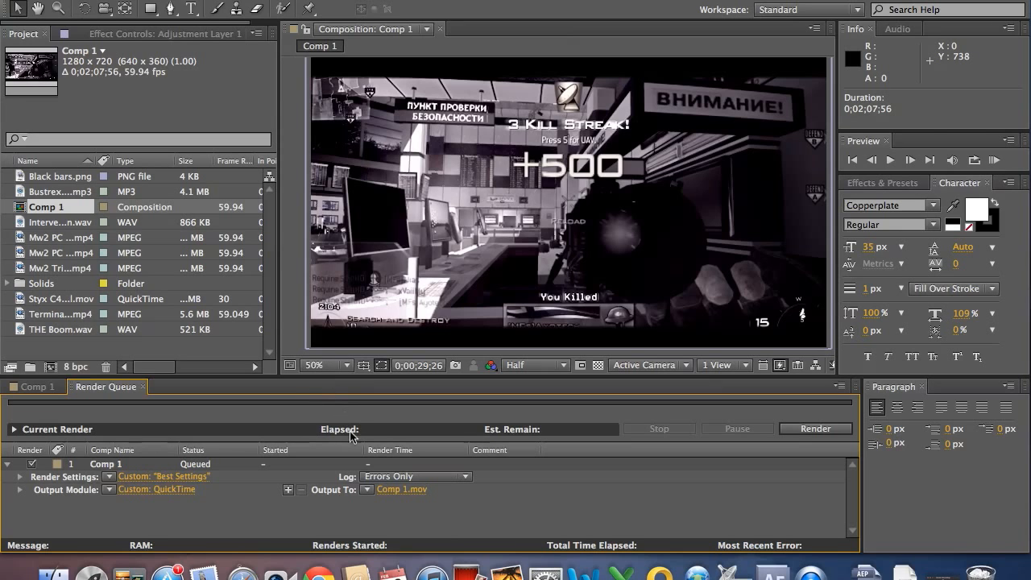
Step: Switch to Sony Vegas Pro and move the timeline cursor to 00:00:21;22
{"action": "left_click", "coordinate": [422, 512]}
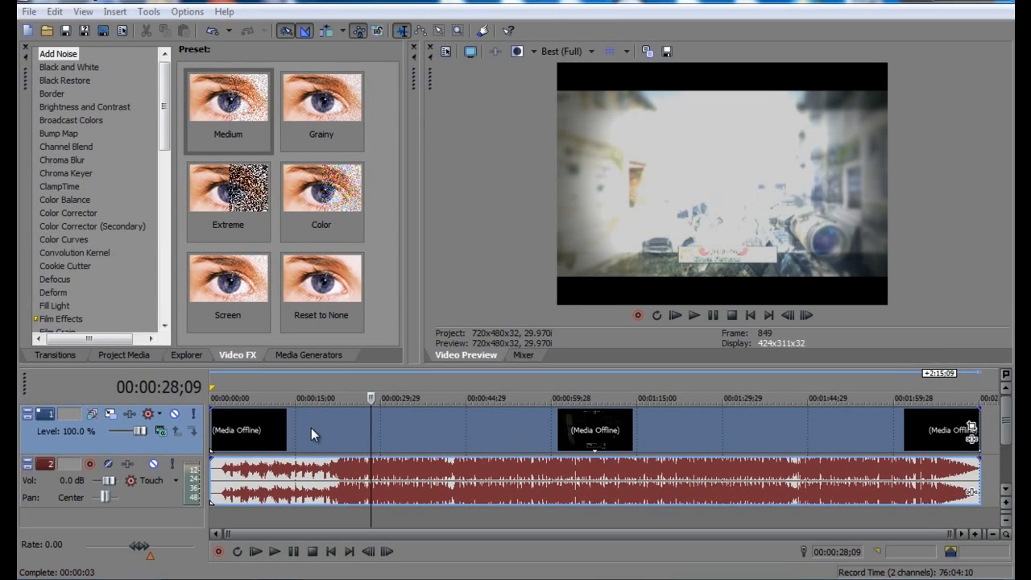
{"action": "left_click", "coordinate": [328, 410]}
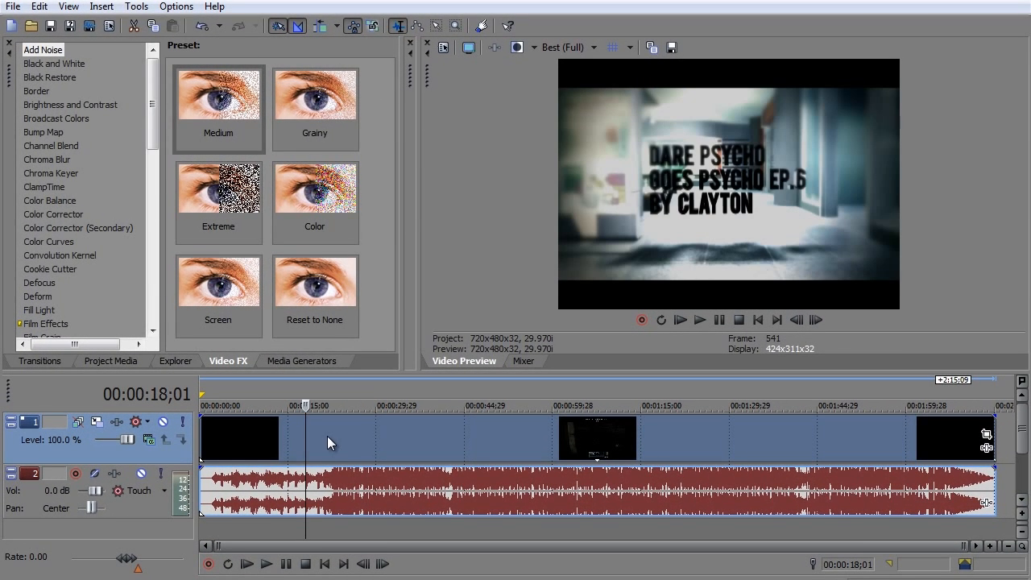
{"action": "left_click", "coordinate": [327, 436]}
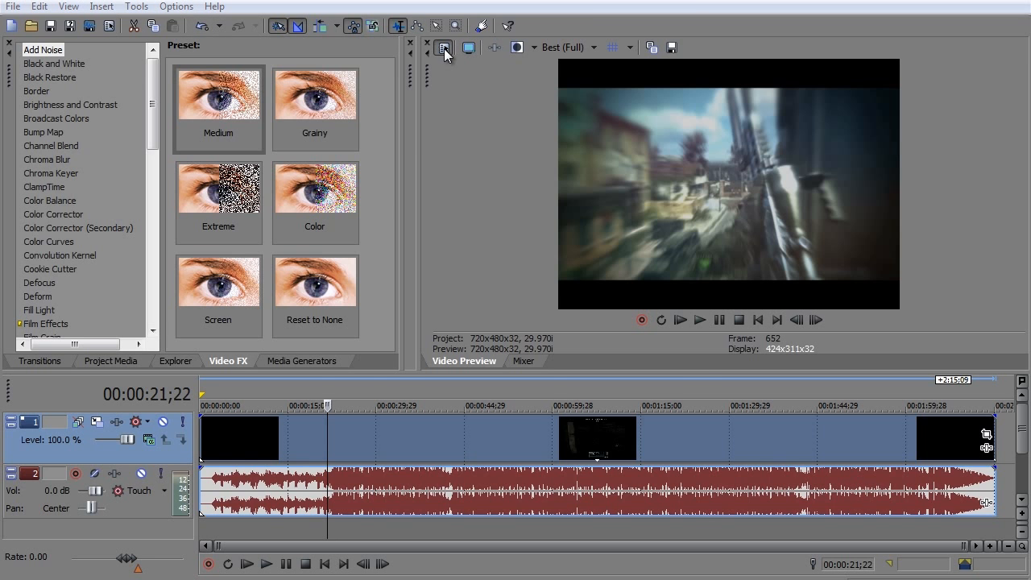
Step: Match the project's video properties to the media file "Most amazing gwk ever sparks"
{"action": "left_click", "coordinate": [444, 48]}
{"action": "left_click", "coordinate": [672, 77]}
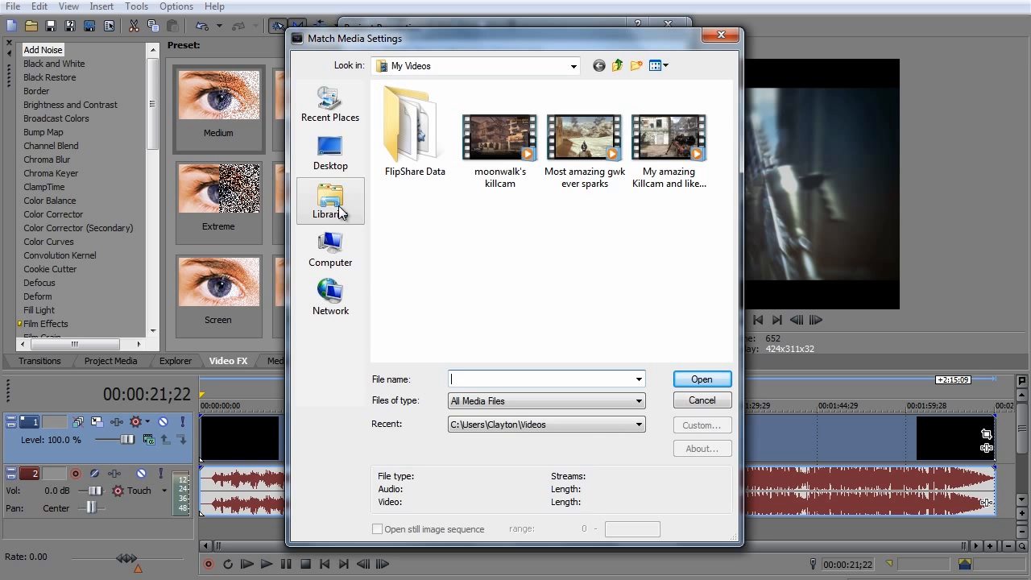
{"action": "left_click", "coordinate": [658, 140]}
{"action": "left_click", "coordinate": [584, 137]}
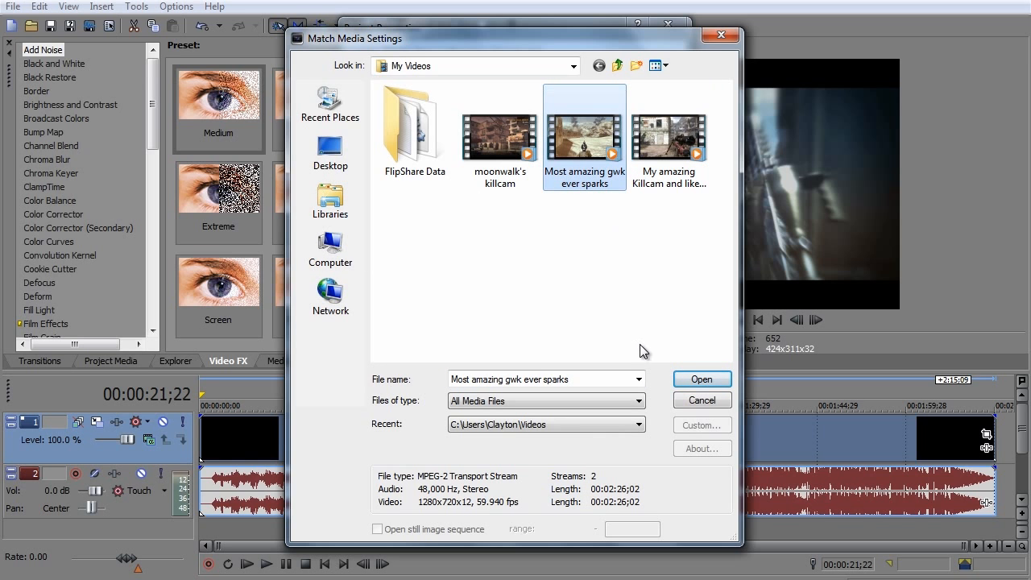
{"action": "left_click", "coordinate": [698, 380]}
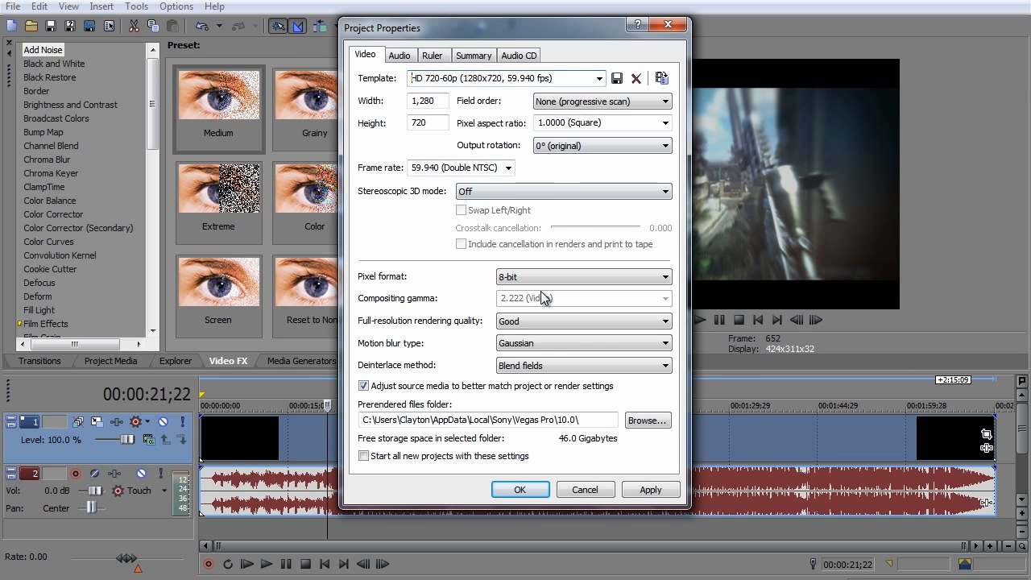
Step: Set the project's full-resolution rendering quality to Best and apply the project properties
{"action": "left_click", "coordinate": [514, 324]}
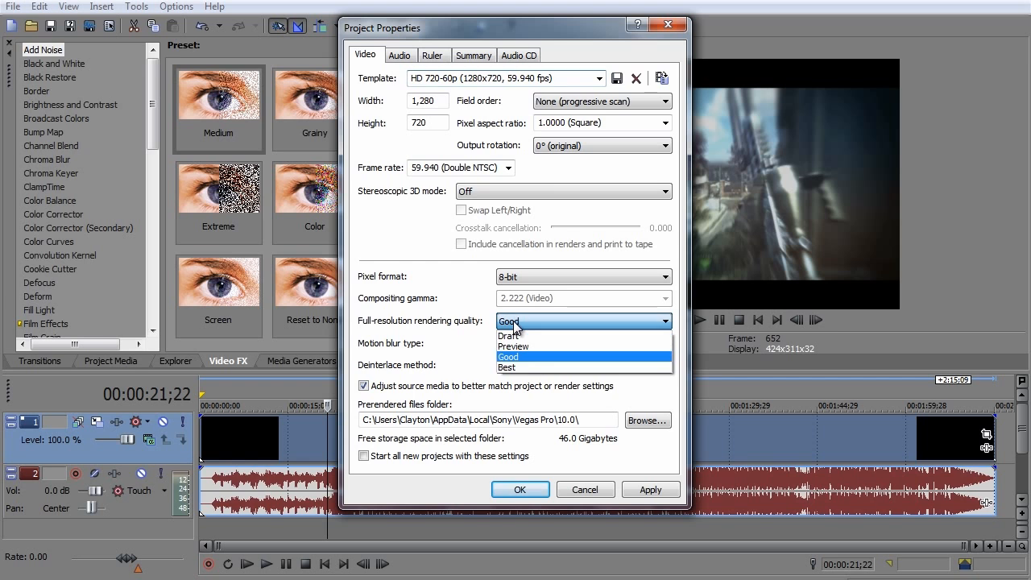
{"action": "left_click", "coordinate": [507, 365]}
{"action": "left_click", "coordinate": [398, 55]}
{"action": "left_click", "coordinate": [365, 55]}
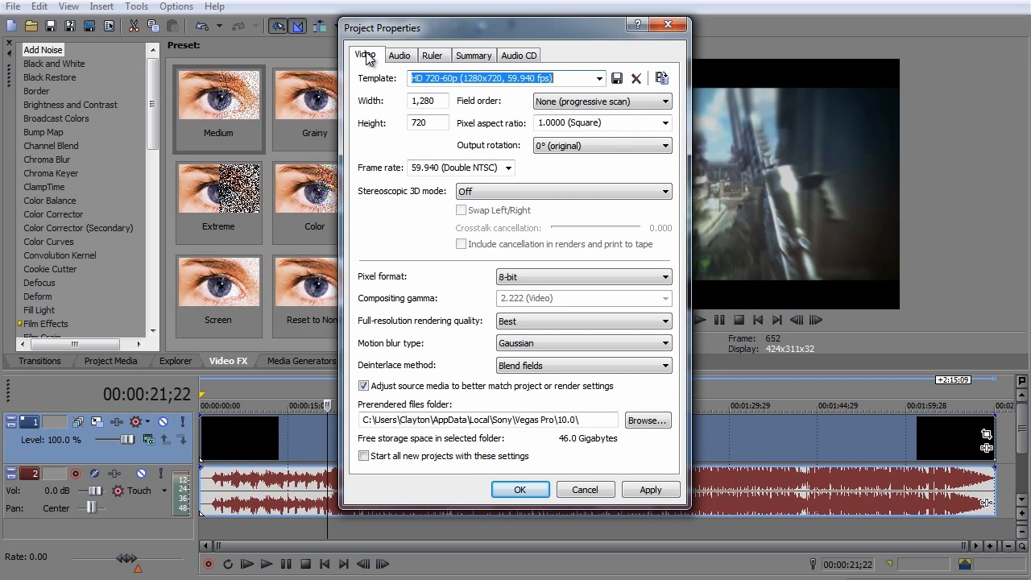
{"action": "left_click", "coordinate": [649, 490]}
{"action": "left_click", "coordinate": [519, 489]}
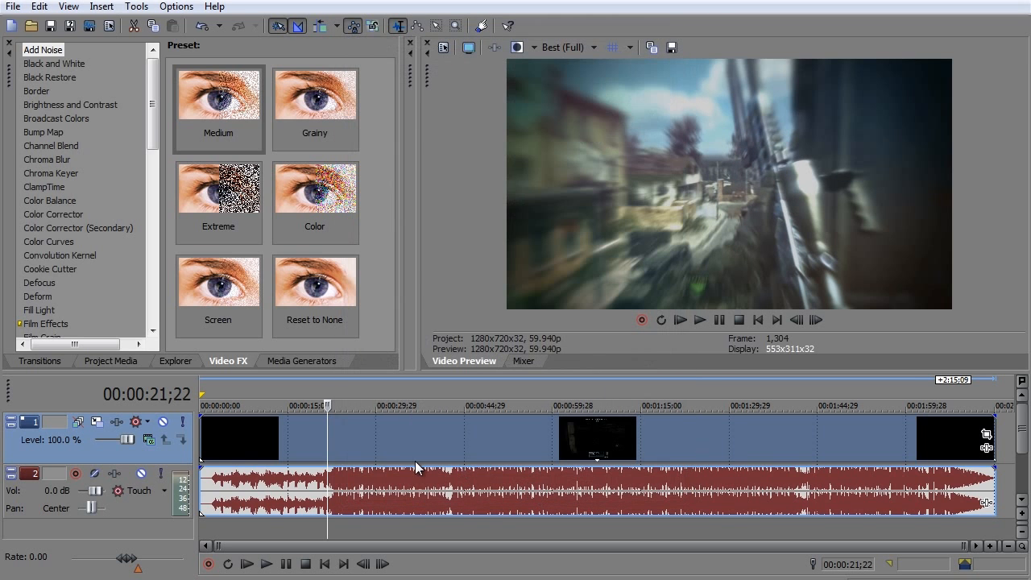
Step: Disable resample and turn off Maintain aspect ratio for the video event on track 1
{"action": "right_click", "coordinate": [373, 446]}
{"action": "left_click", "coordinate": [385, 438]}
{"action": "left_click", "coordinate": [393, 246]}
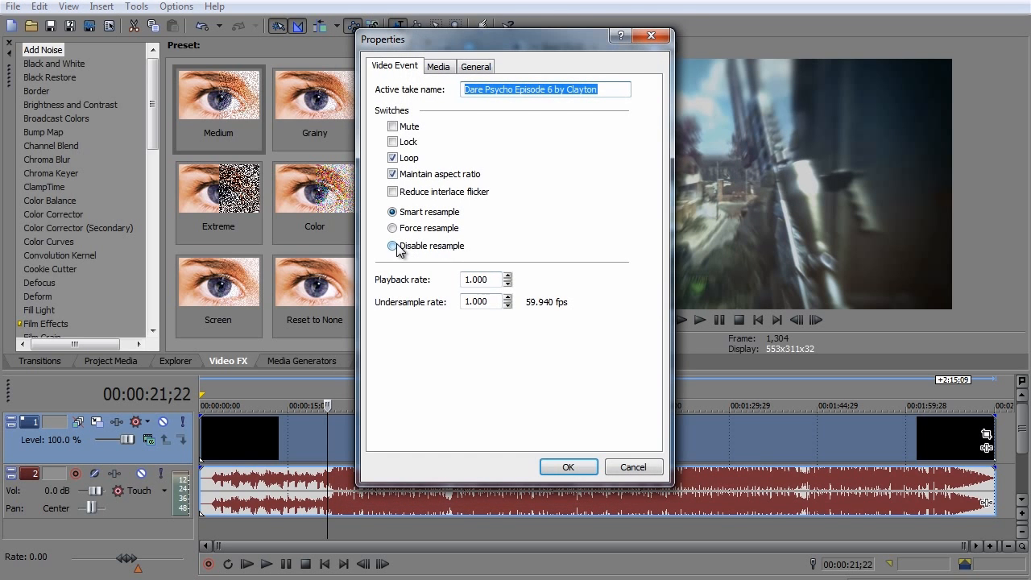
{"action": "left_click", "coordinate": [393, 174]}
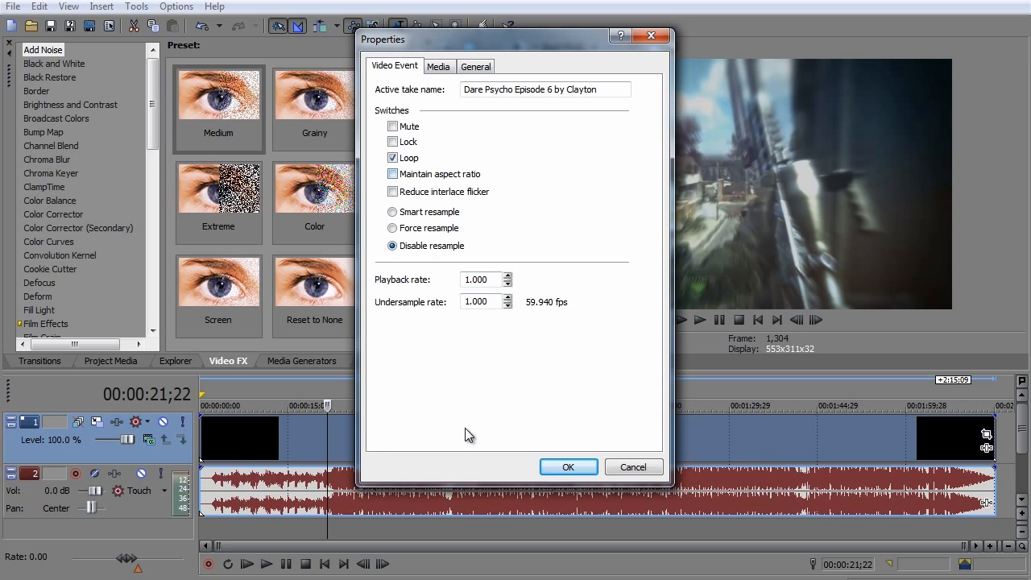
{"action": "left_click", "coordinate": [563, 467]}
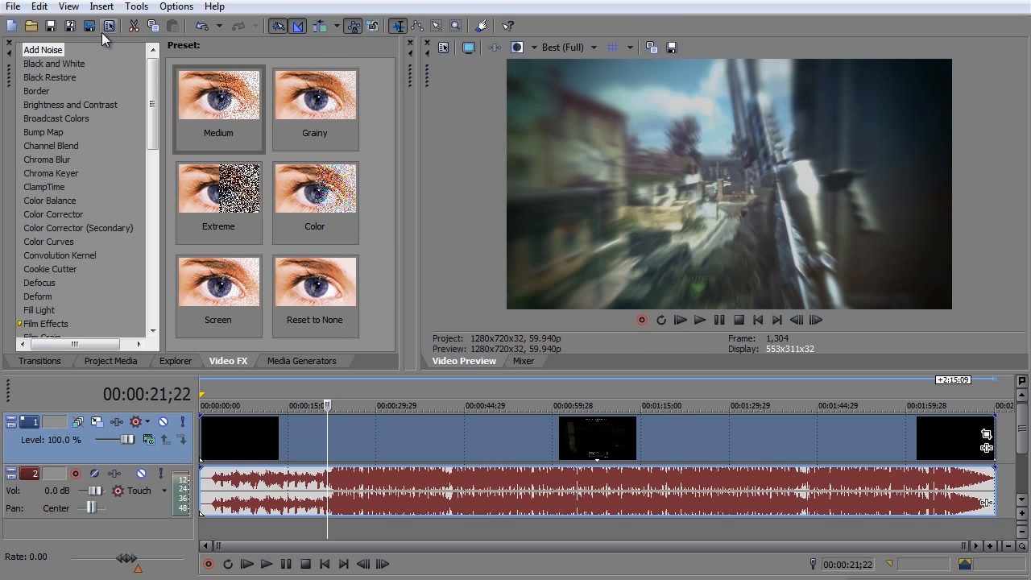
Step: Set up a render to the desktop named "whatever" as MainConcept AVC/AAC (*.mp4), without saving project markers in the media file
{"action": "left_click", "coordinate": [13, 6]}
{"action": "left_click", "coordinate": [22, 120]}
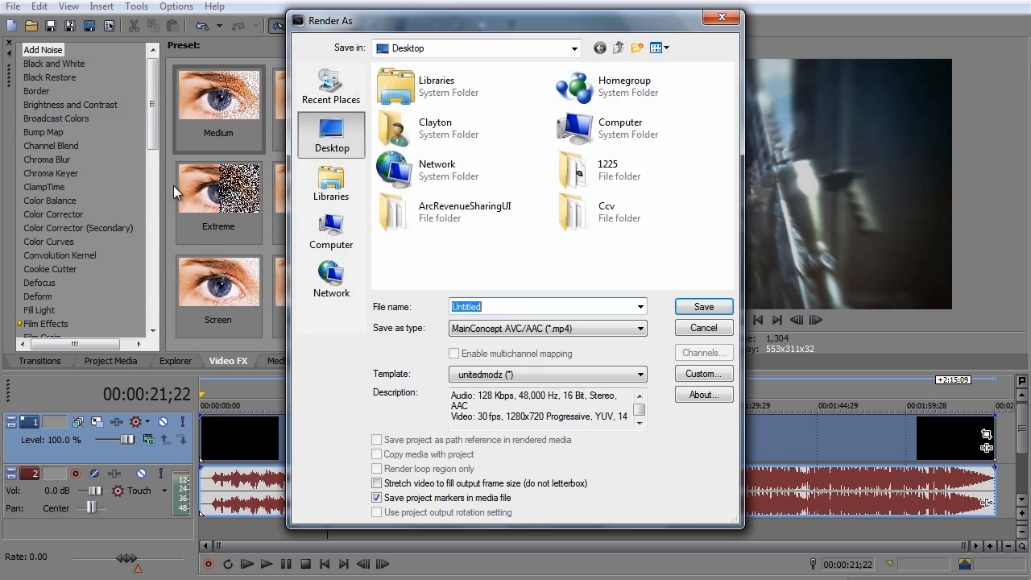
{"action": "key", "text": "BackSpace"}
{"action": "type", "text": "whatever"}
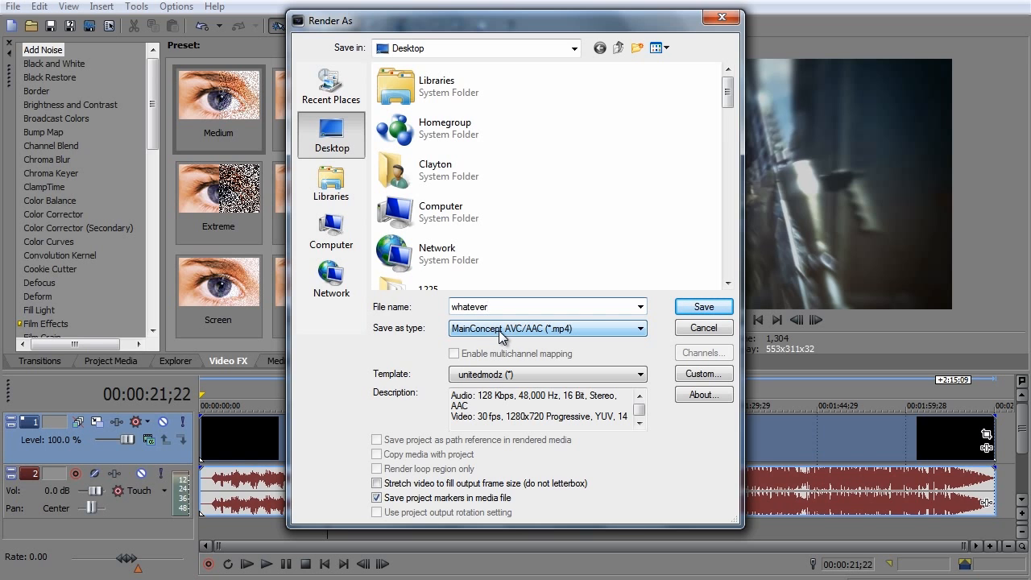
{"action": "left_click", "coordinate": [499, 329]}
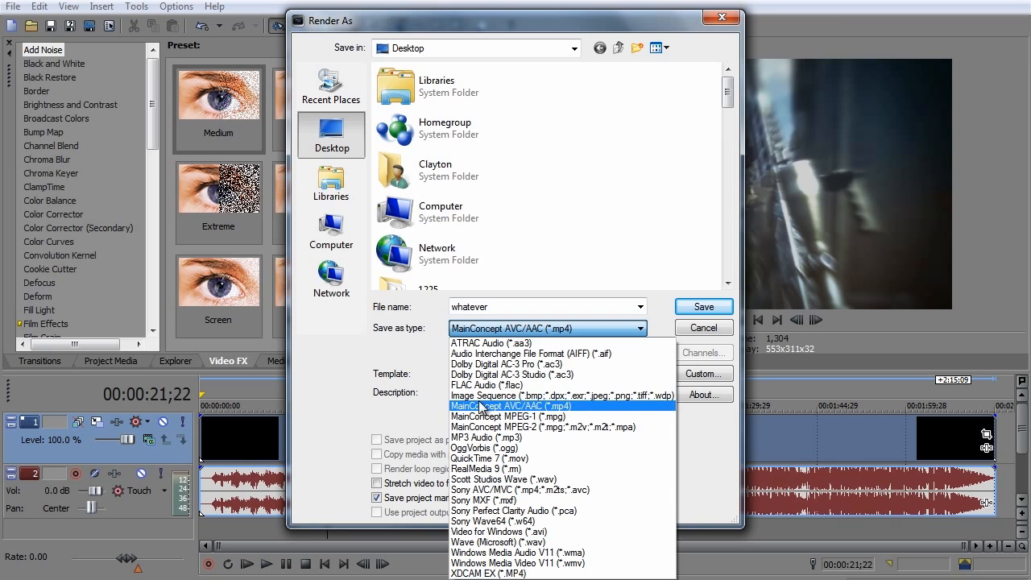
{"action": "left_click", "coordinate": [475, 395]}
{"action": "left_click", "coordinate": [376, 498]}
Step: In the custom render settings, keep the Main profile and set the frame rate to 59.94
{"action": "left_click", "coordinate": [697, 374]}
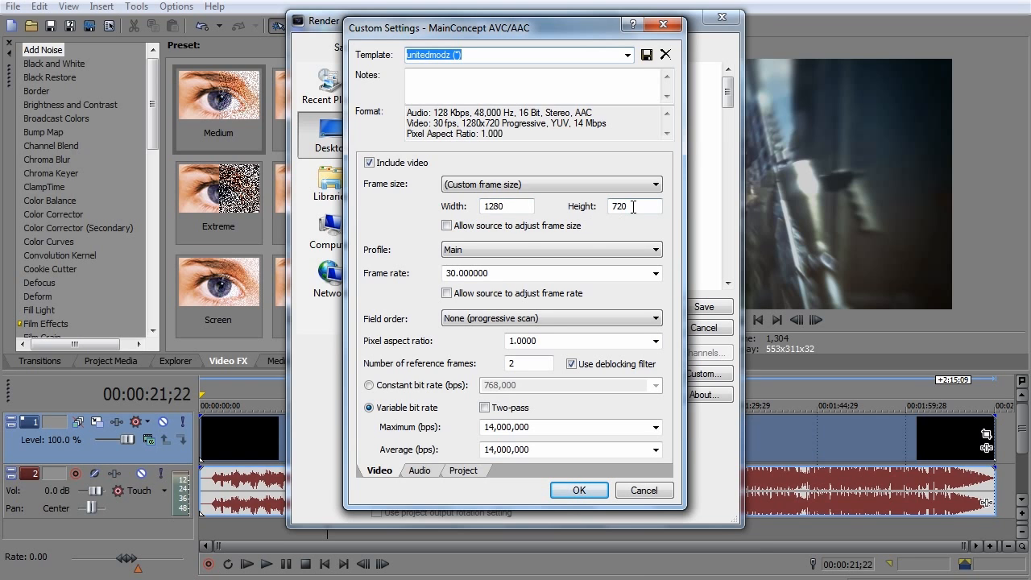
{"action": "left_click", "coordinate": [475, 250]}
{"action": "left_click", "coordinate": [460, 268]}
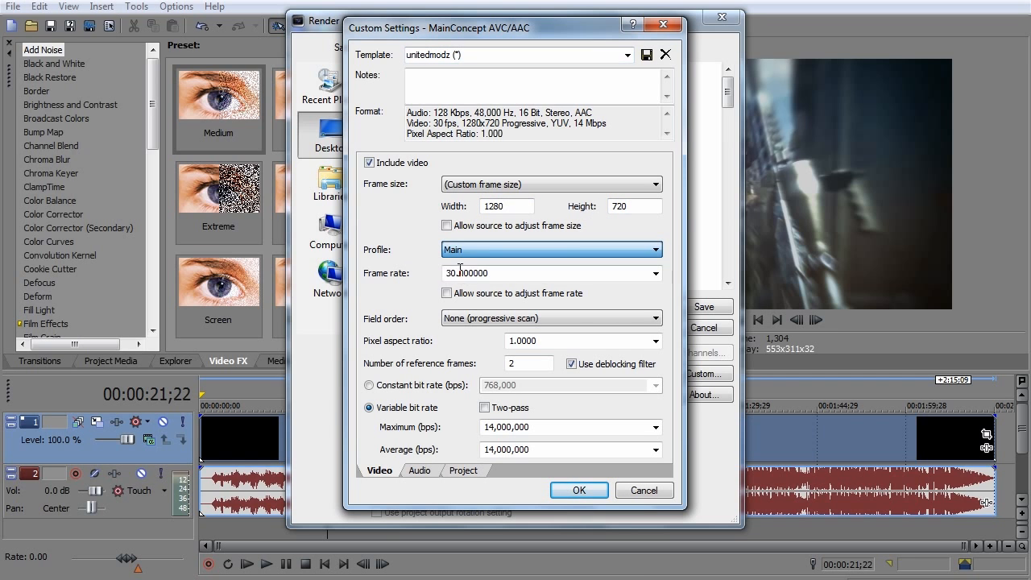
{"action": "left_click", "coordinate": [459, 272]}
{"action": "type", "text": "59.94"}
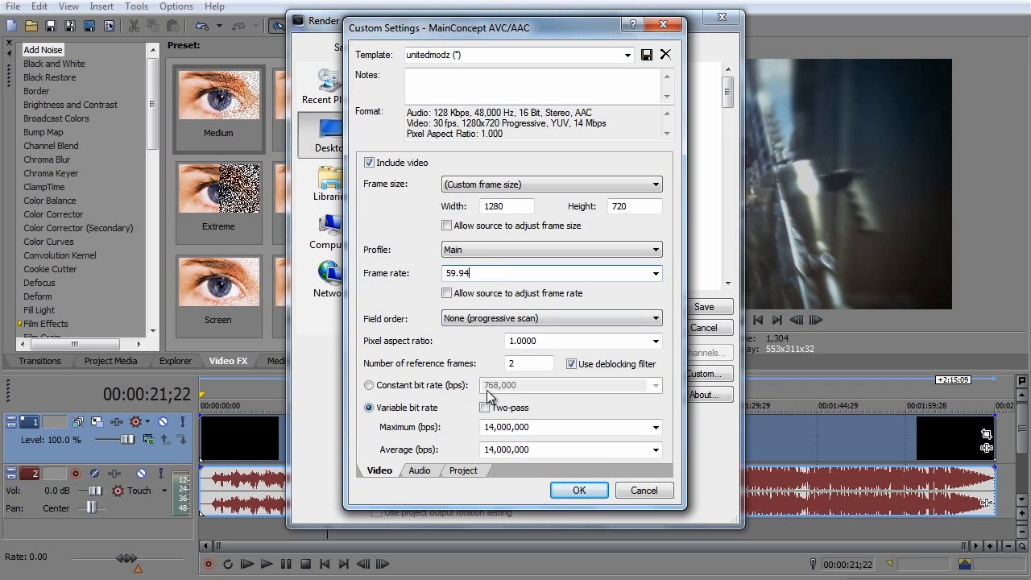
Step: Keep the video rendering quality at Best and accept the custom MainConcept AVC/AAC settings
{"action": "left_click", "coordinate": [419, 470]}
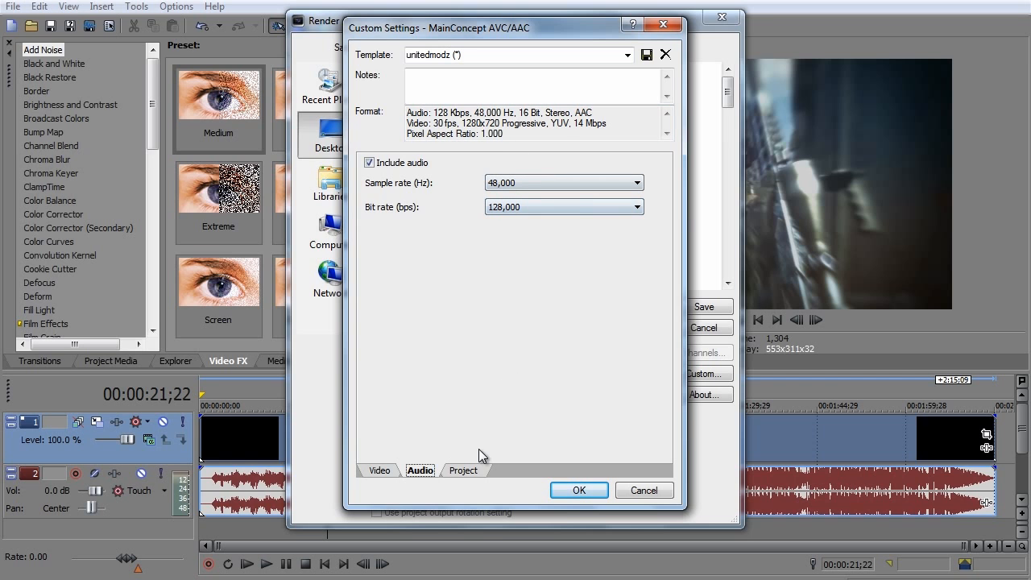
{"action": "left_click", "coordinate": [461, 470]}
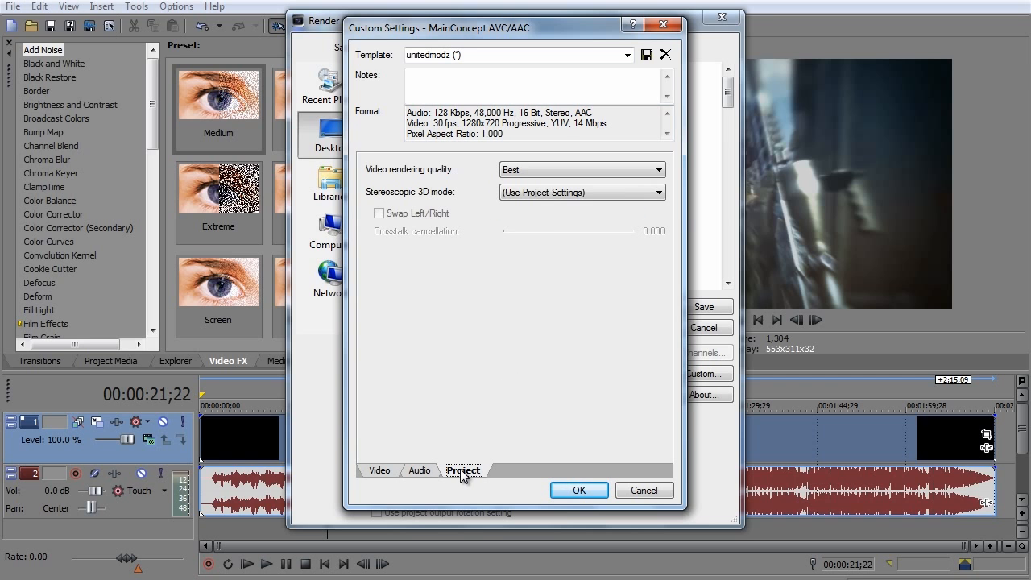
{"action": "left_click", "coordinate": [525, 169]}
{"action": "left_click", "coordinate": [512, 224]}
{"action": "left_click", "coordinate": [380, 470]}
{"action": "left_click", "coordinate": [579, 490]}
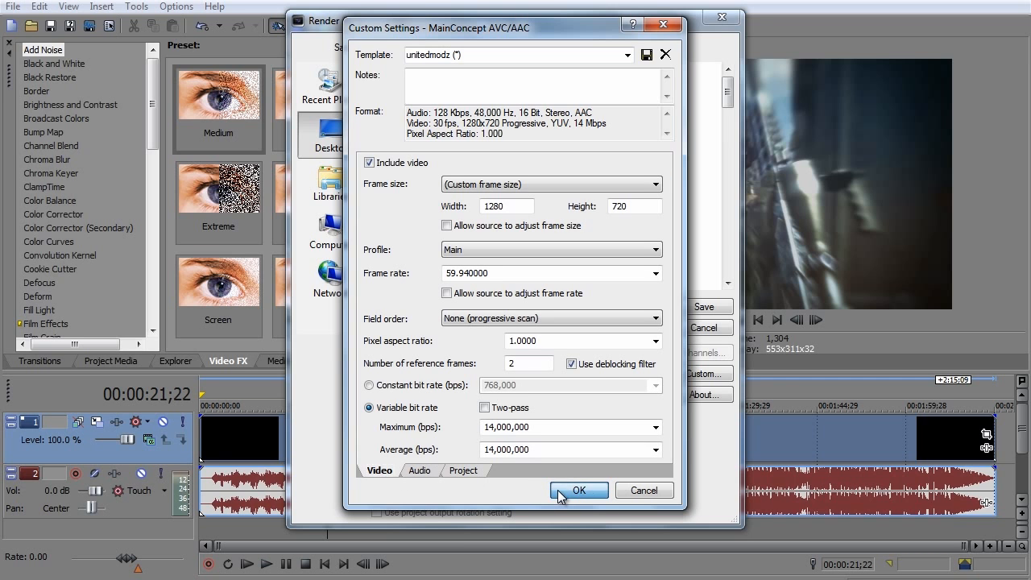